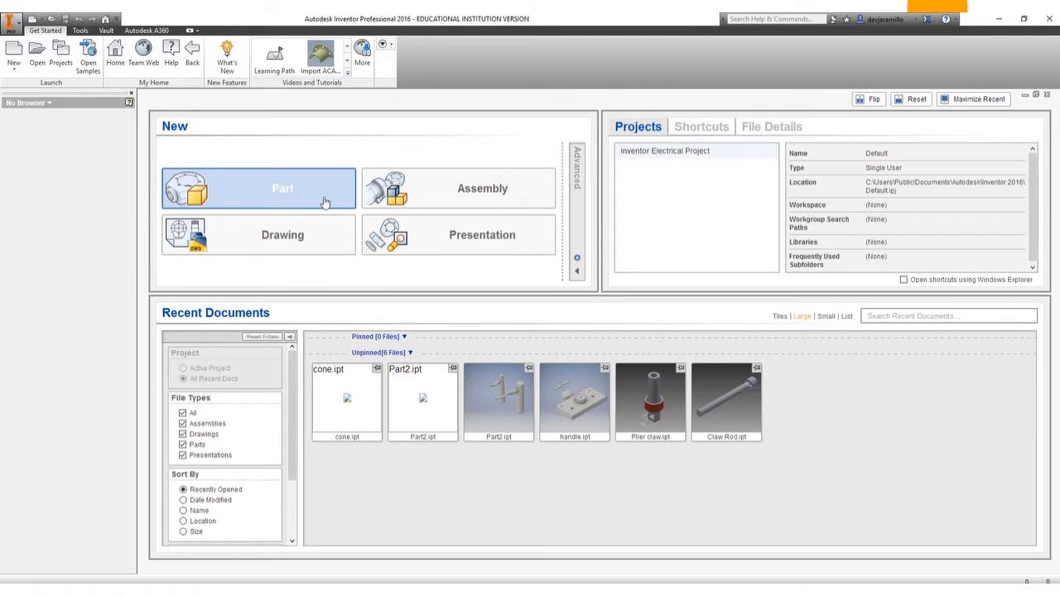
Step: Create a new part document
left_click(295, 201)
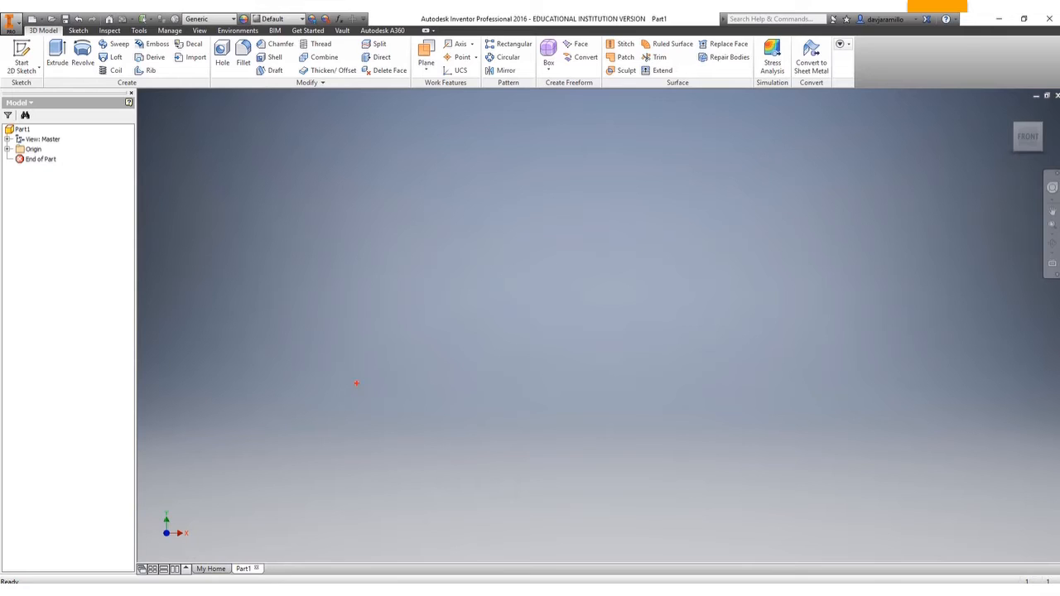
mouse_move(1, 35)
left_mouse_down()
mouse_move(3, 86)
mouse_move(865, 114)
left_mouse_up()
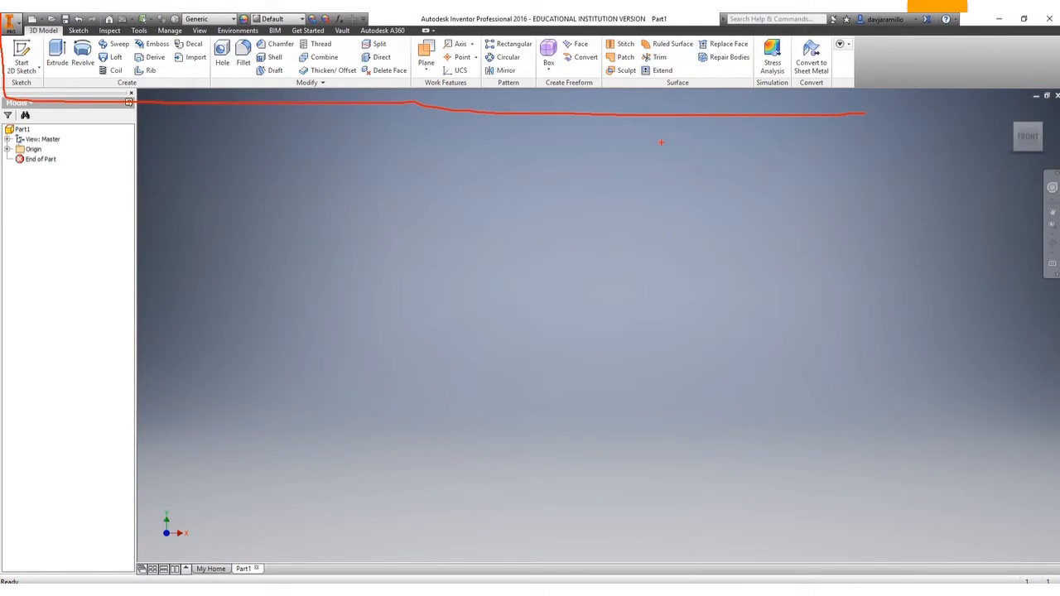
mouse_move(717, 130)
left_mouse_down()
mouse_move(727, 44)
mouse_move(25, 35)
left_mouse_up()
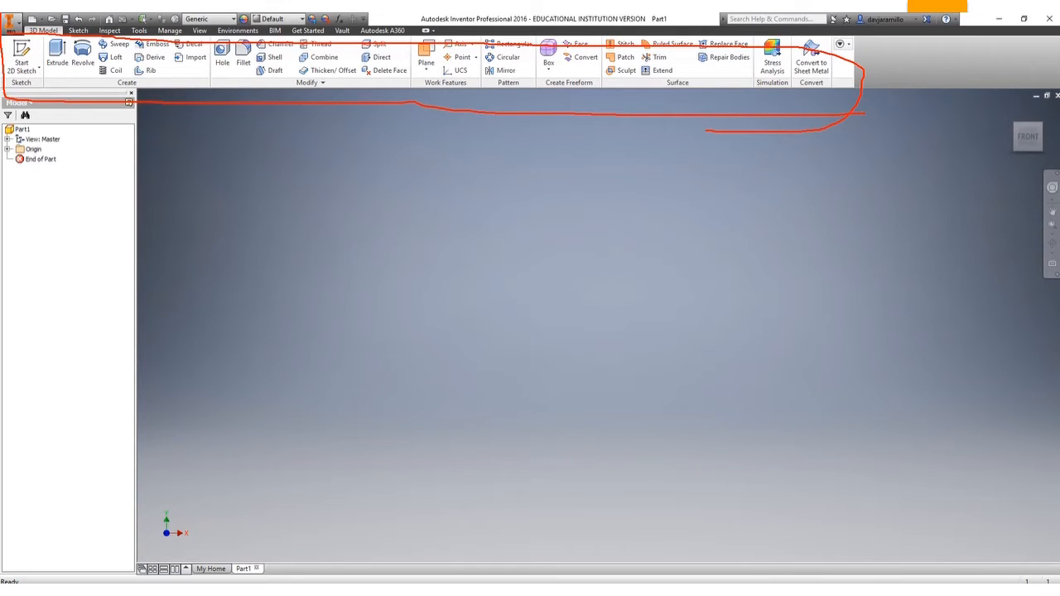
left_click_drag(1055, 108, 973, 175)
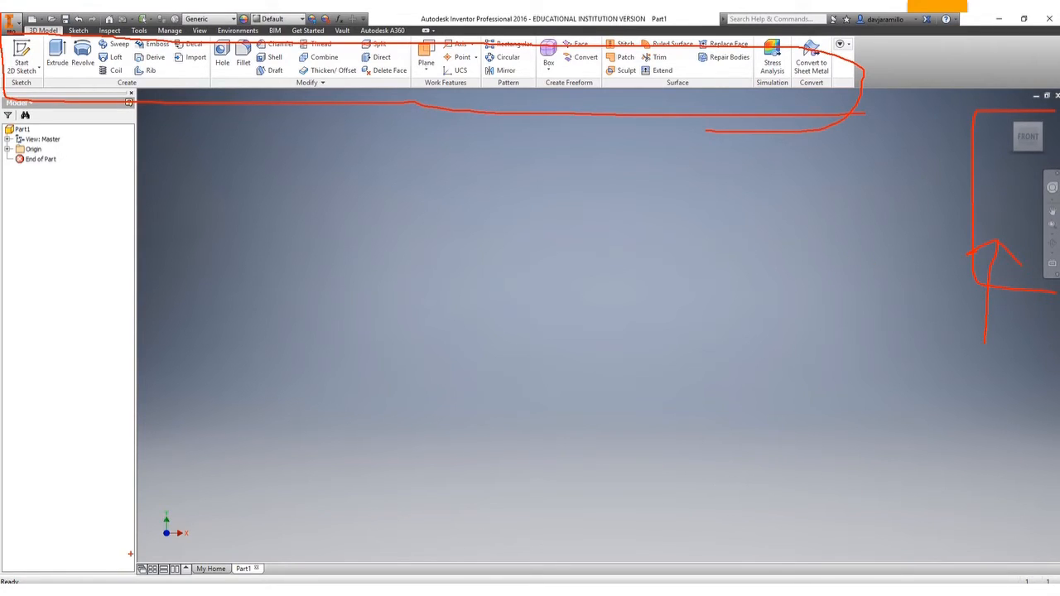
mouse_move(167, 551)
left_mouse_down()
mouse_move(263, 550)
mouse_move(287, 582)
mouse_move(170, 583)
mouse_move(167, 552)
left_mouse_up()
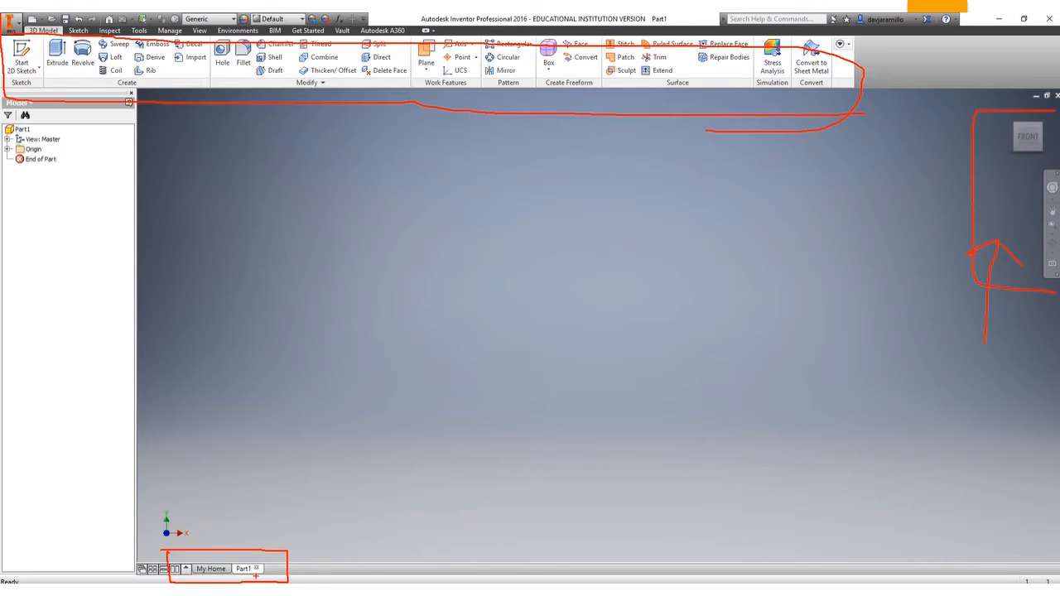
mouse_move(251, 487)
left_mouse_down()
mouse_move(250, 545)
mouse_move(263, 550)
mouse_move(266, 536)
left_mouse_up()
mouse_move(320, 273)
left_mouse_down()
mouse_move(80, 278)
mouse_move(147, 311)
left_mouse_up()
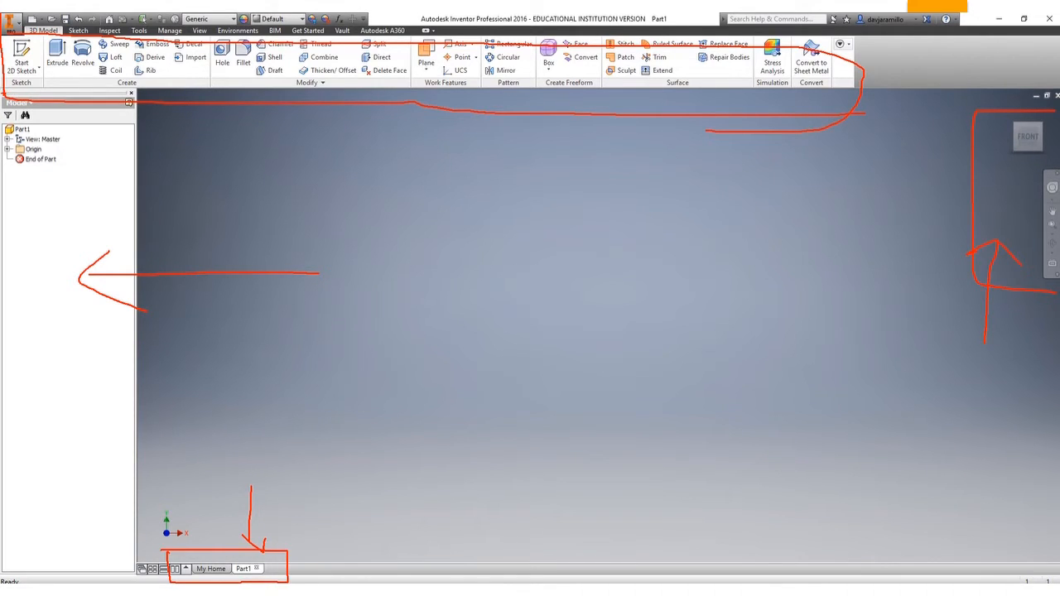
mouse_move(5, 93)
left_mouse_down()
mouse_move(137, 93)
mouse_move(172, 406)
mouse_move(46, 441)
mouse_move(1, 428)
left_mouse_up()
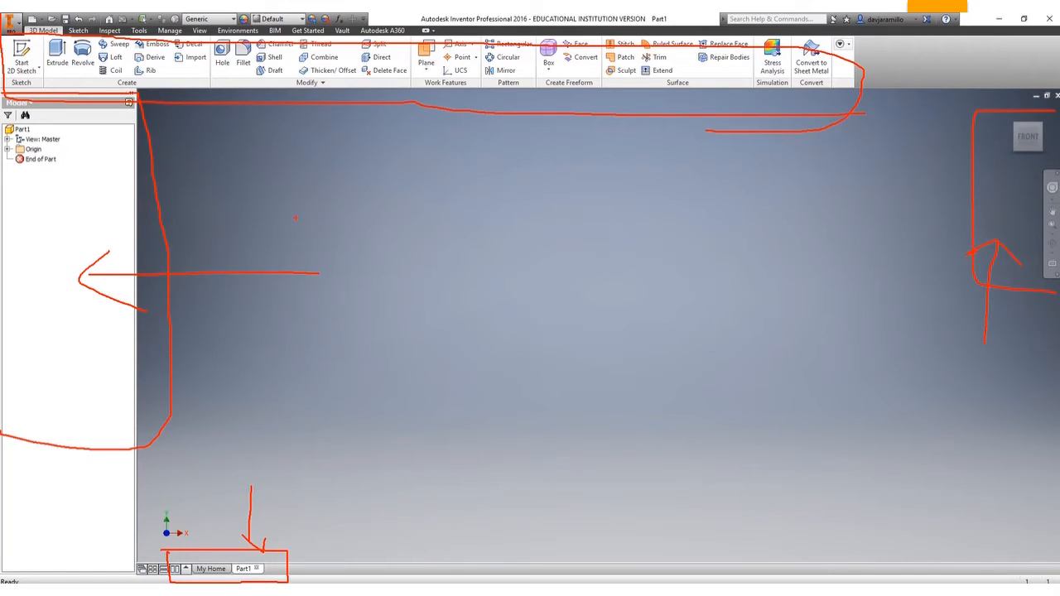
mouse_move(278, 199)
left_mouse_down()
mouse_move(279, 257)
mouse_move(348, 215)
mouse_move(394, 219)
mouse_move(435, 249)
mouse_move(445, 203)
mouse_move(462, 248)
mouse_move(531, 217)
mouse_move(548, 263)
left_mouse_up()
left_click_drag(552, 219, 575, 212)
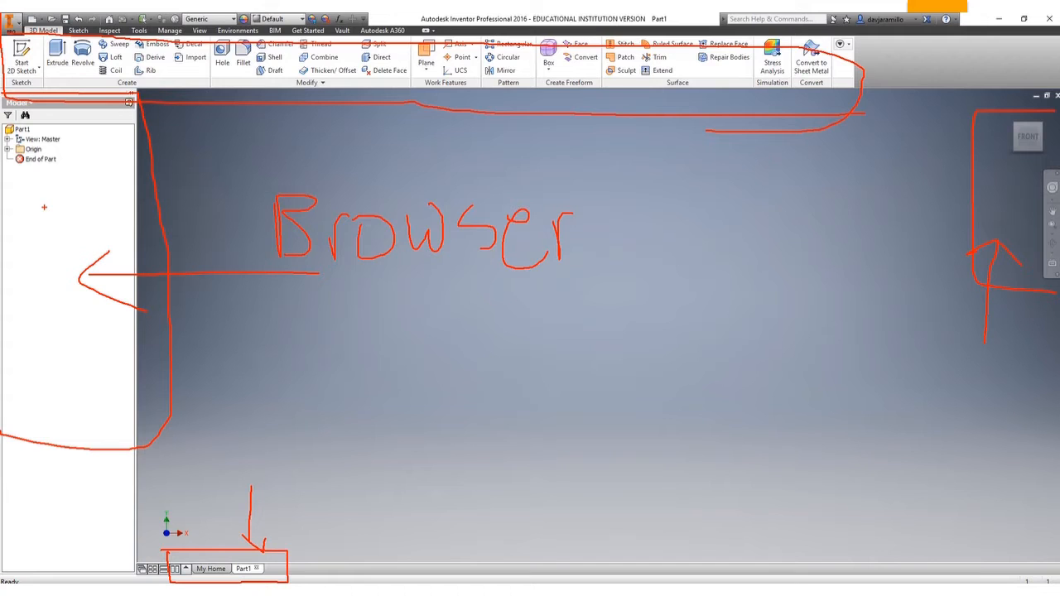
key("Escape")
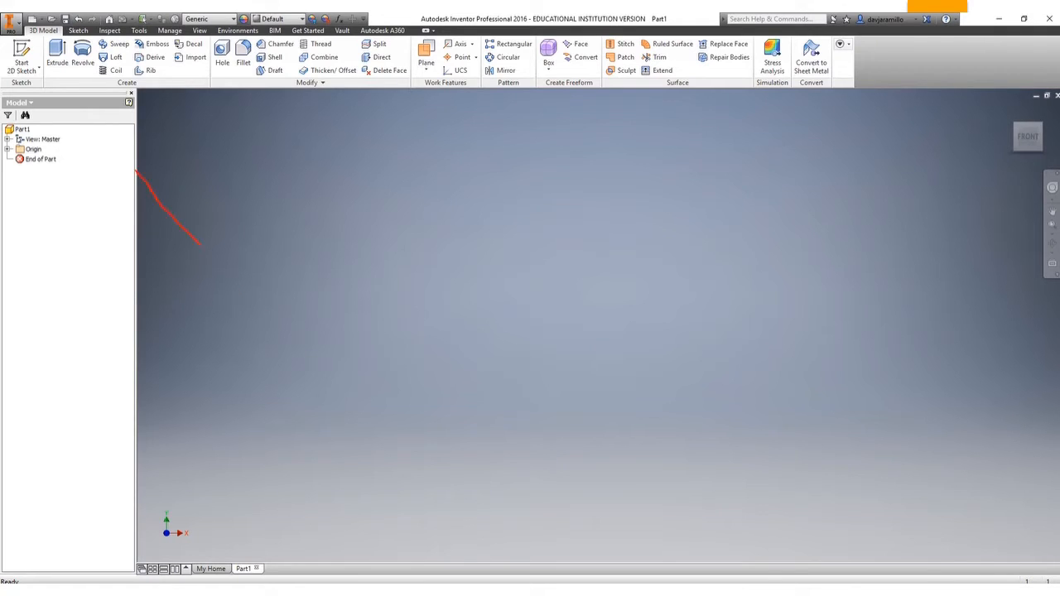
mouse_move(136, 171)
left_mouse_down()
mouse_move(35, 73)
mouse_move(52, 70)
left_mouse_up()
mouse_move(2, 37)
left_mouse_down()
mouse_move(40, 76)
mouse_move(34, 38)
mouse_move(2, 37)
mouse_move(33, 73)
mouse_move(45, 62)
left_mouse_up()
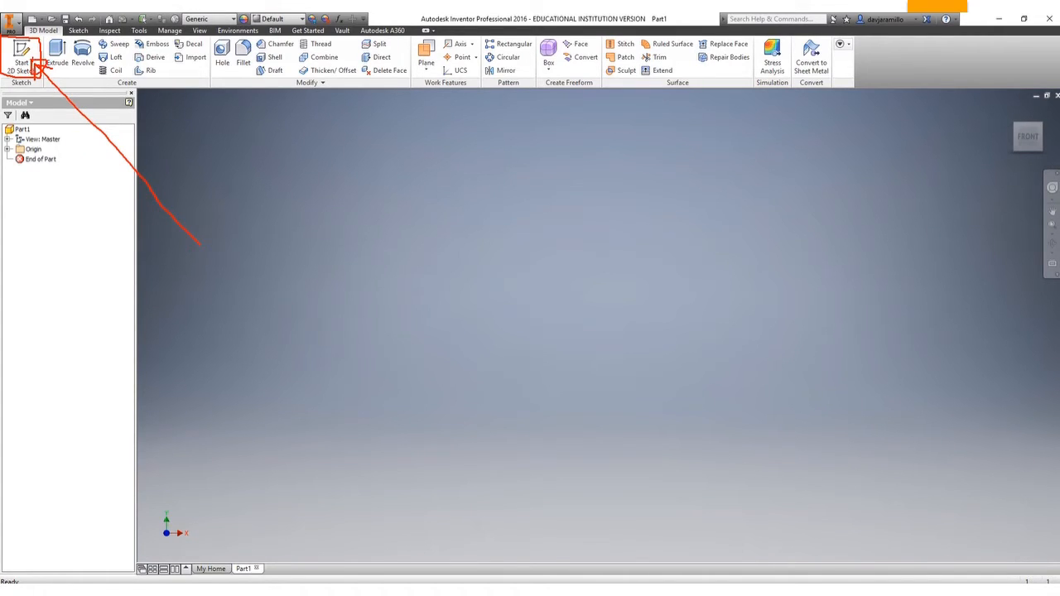
key("Escape")
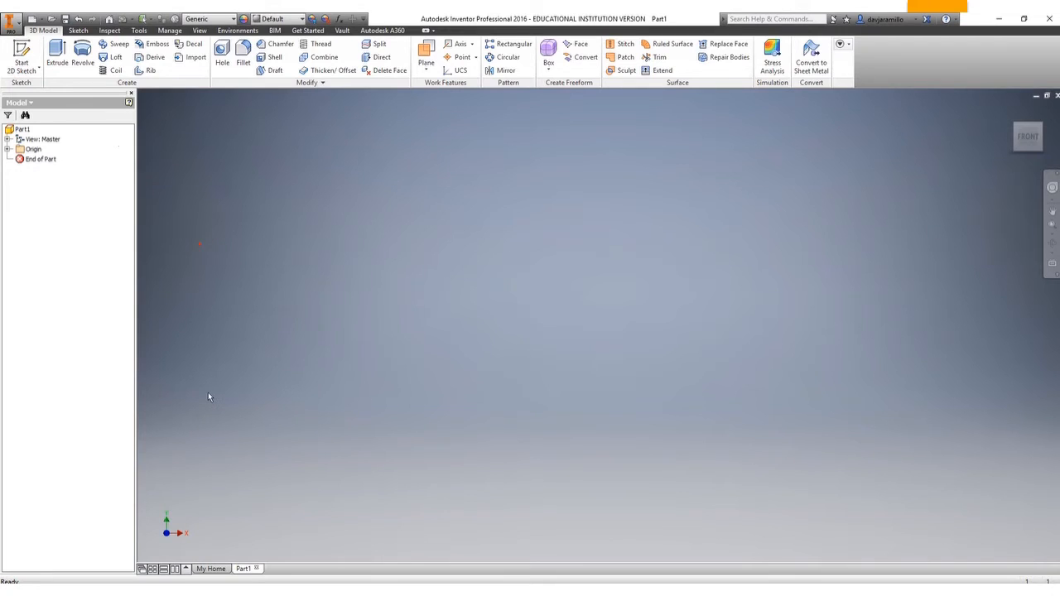
left_click(39, 72)
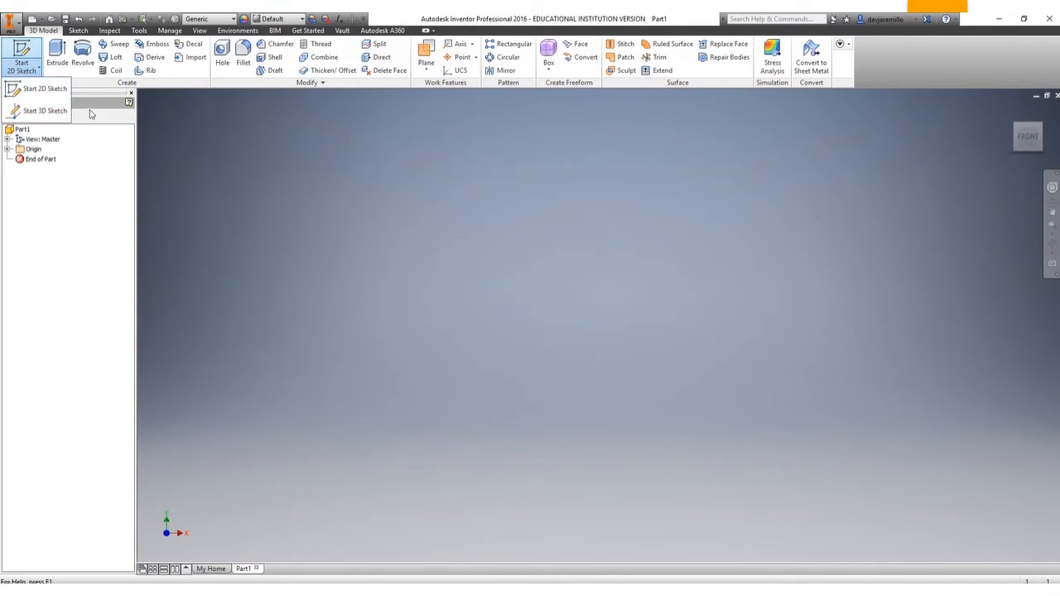
left_click(32, 91)
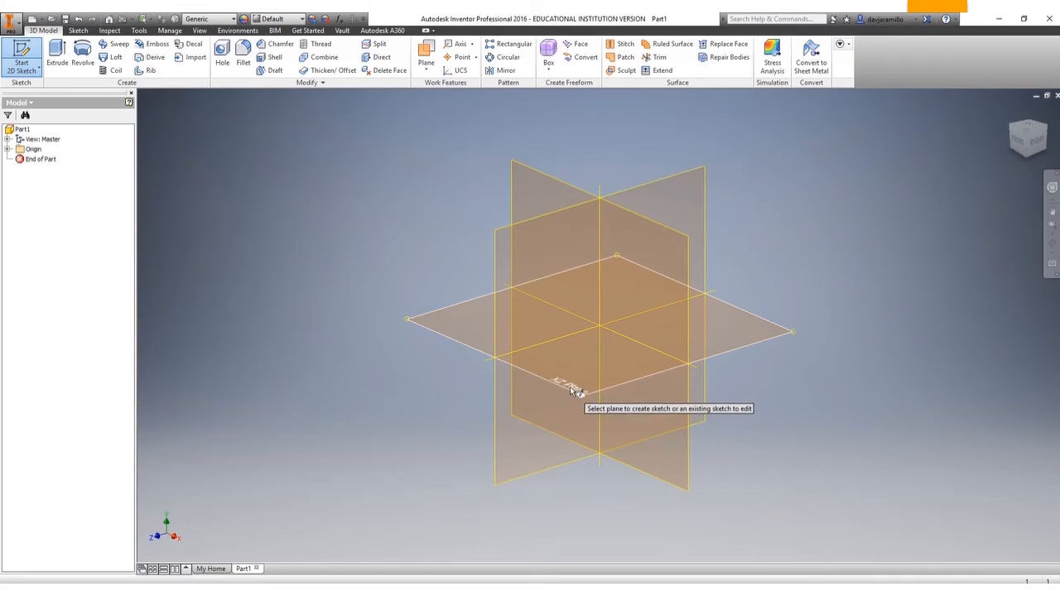
left_click(457, 323)
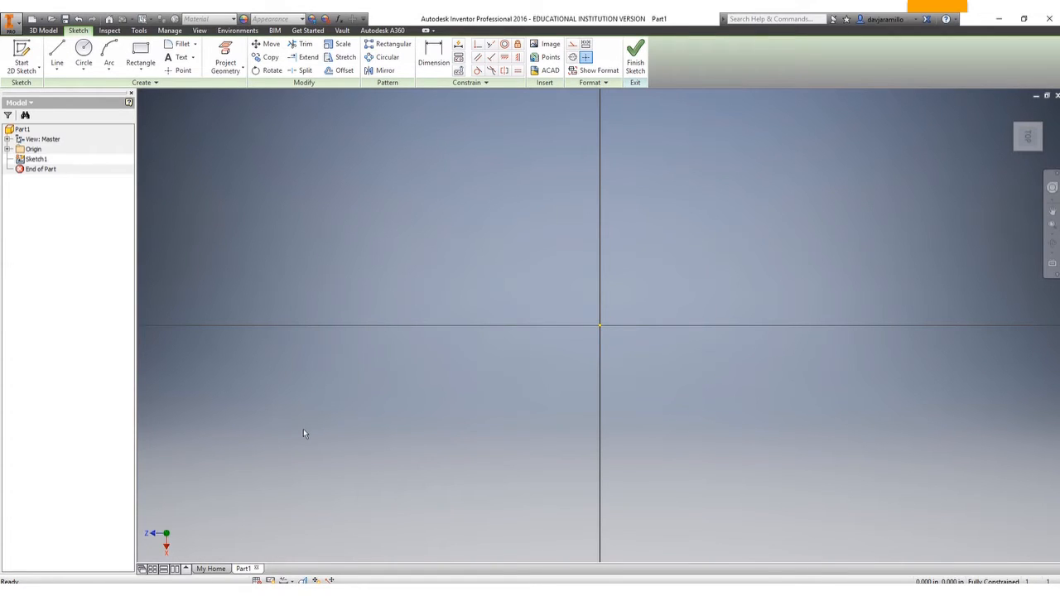
key("ctrl+z")
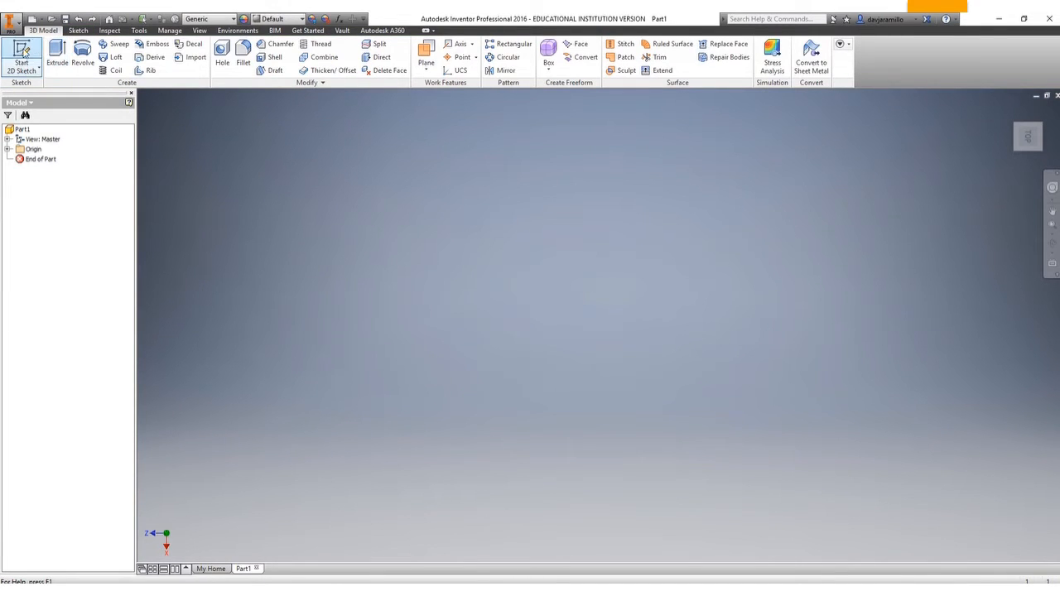
Step: Start a 2D sketch on the horizontal XZ origin plane
left_click(22, 55)
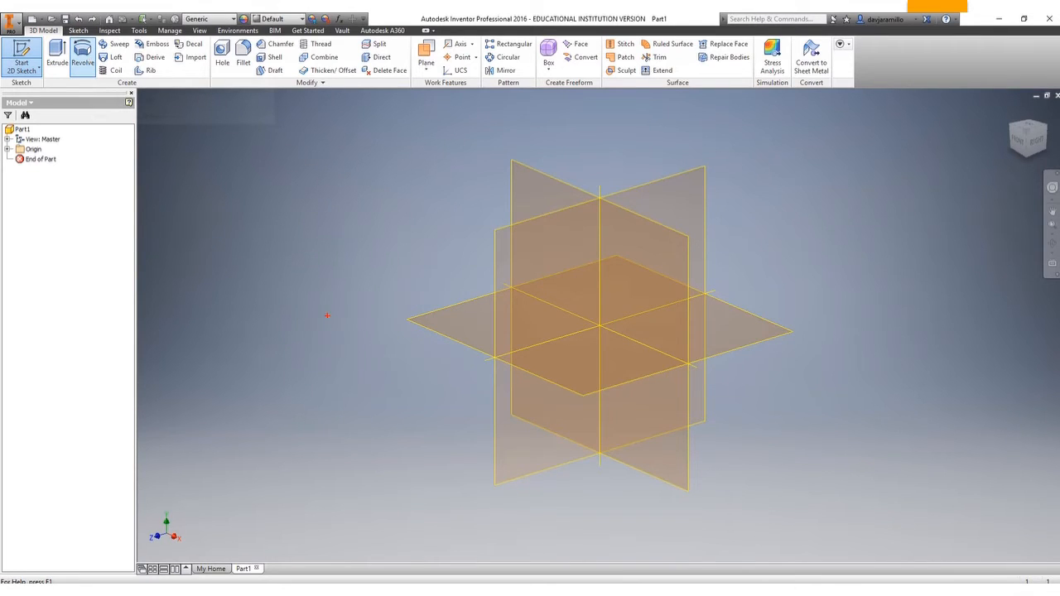
mouse_move(307, 325)
left_mouse_down()
mouse_move(419, 324)
mouse_move(411, 313)
mouse_move(424, 340)
left_mouse_up()
key("Escape")
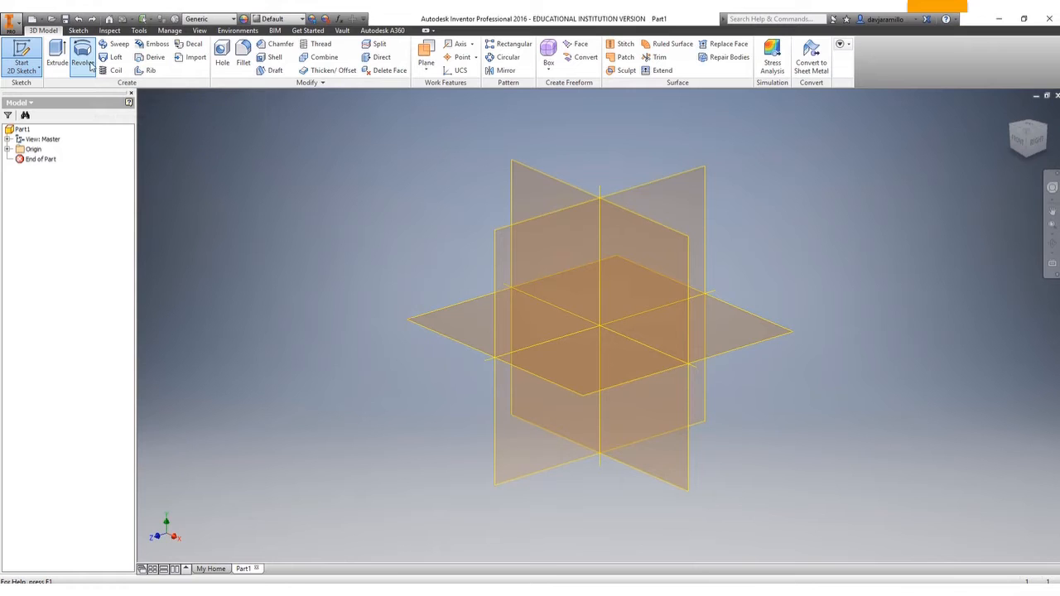
left_click(458, 322)
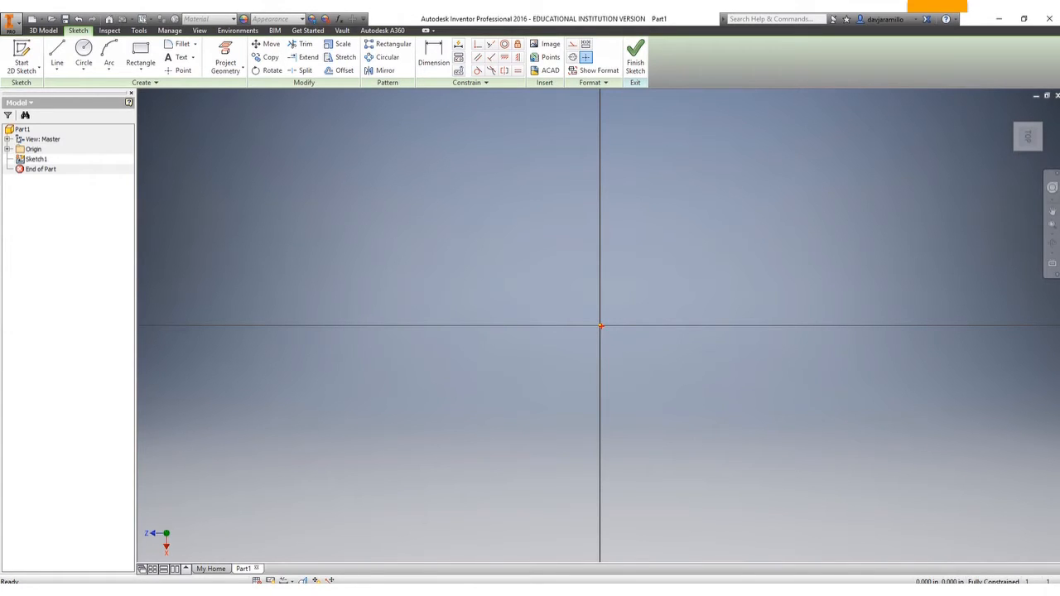
left_click_drag(184, 513, 230, 469)
left_click_drag(181, 498, 221, 527)
mouse_move(531, 326)
left_mouse_down()
mouse_move(285, 333)
mouse_move(316, 341)
left_mouse_up()
mouse_move(605, 360)
left_mouse_down()
mouse_move(608, 502)
mouse_move(635, 486)
left_mouse_up()
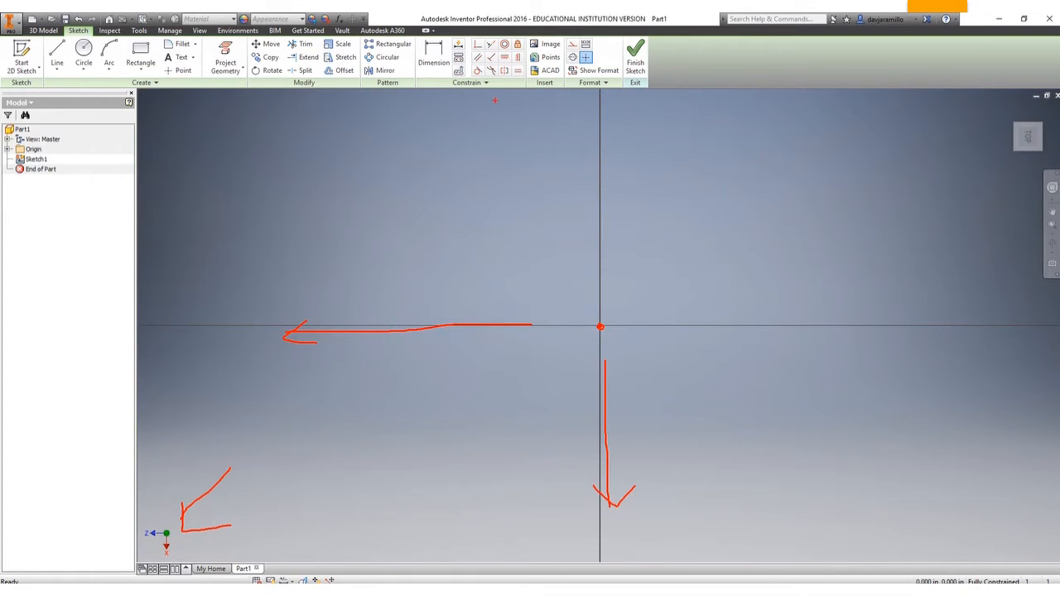
left_click_drag(61, 33, 100, 38)
mouse_move(179, 139)
left_mouse_down()
mouse_move(77, 42)
mouse_move(90, 39)
left_mouse_up()
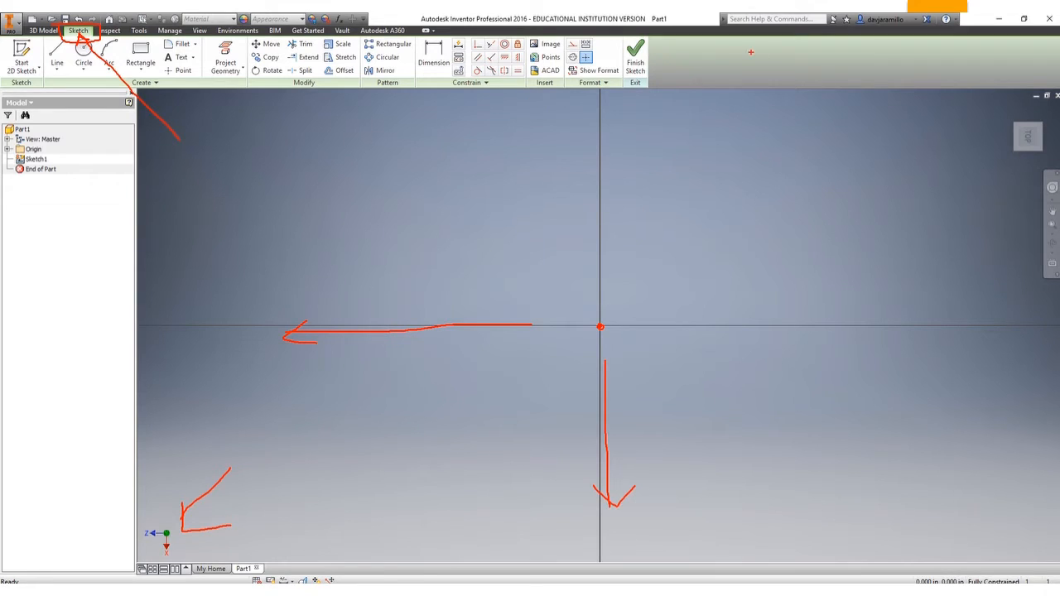
mouse_move(619, 36)
left_mouse_down()
mouse_move(620, 101)
mouse_move(695, 46)
mouse_move(612, 37)
left_mouse_up()
mouse_move(746, 173)
left_mouse_down()
mouse_move(652, 65)
mouse_move(651, 96)
mouse_move(706, 74)
left_mouse_up()
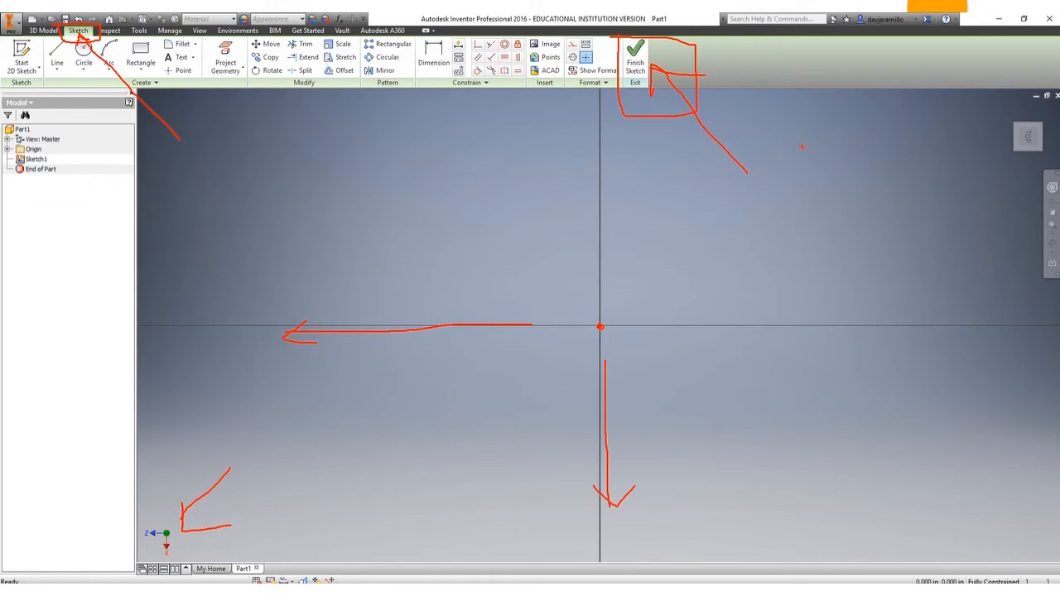
key("Escape")
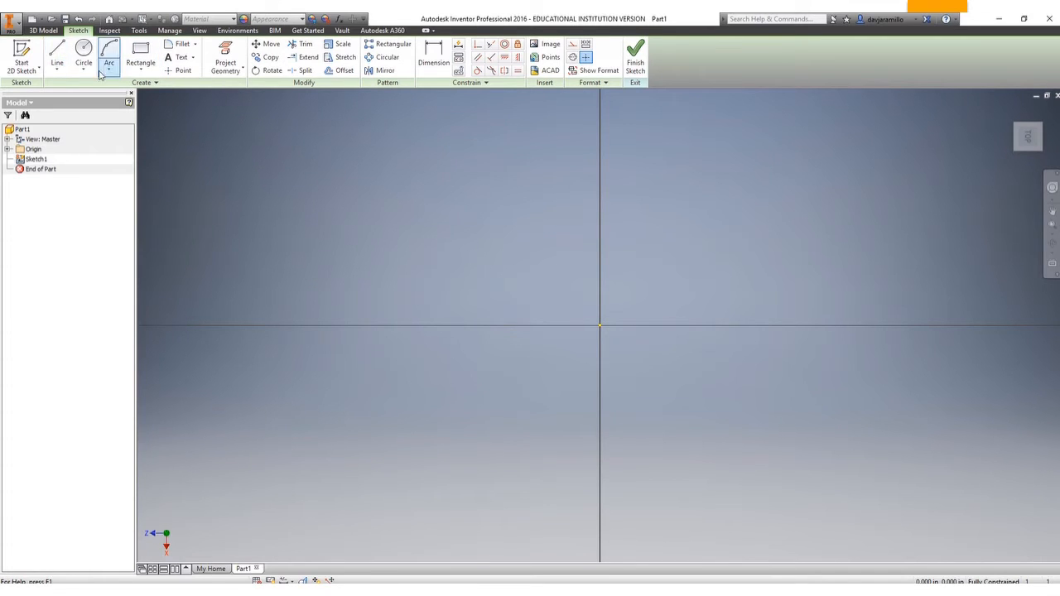
Step: Begin a two-point rectangle with its first corner on the sketch origin
left_click(142, 73)
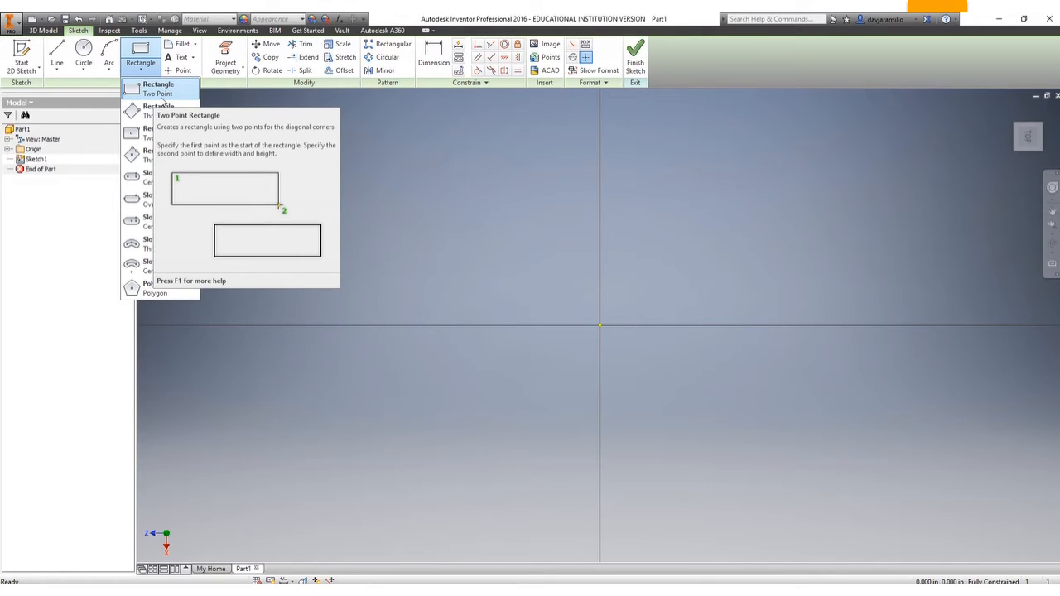
left_click(438, 178)
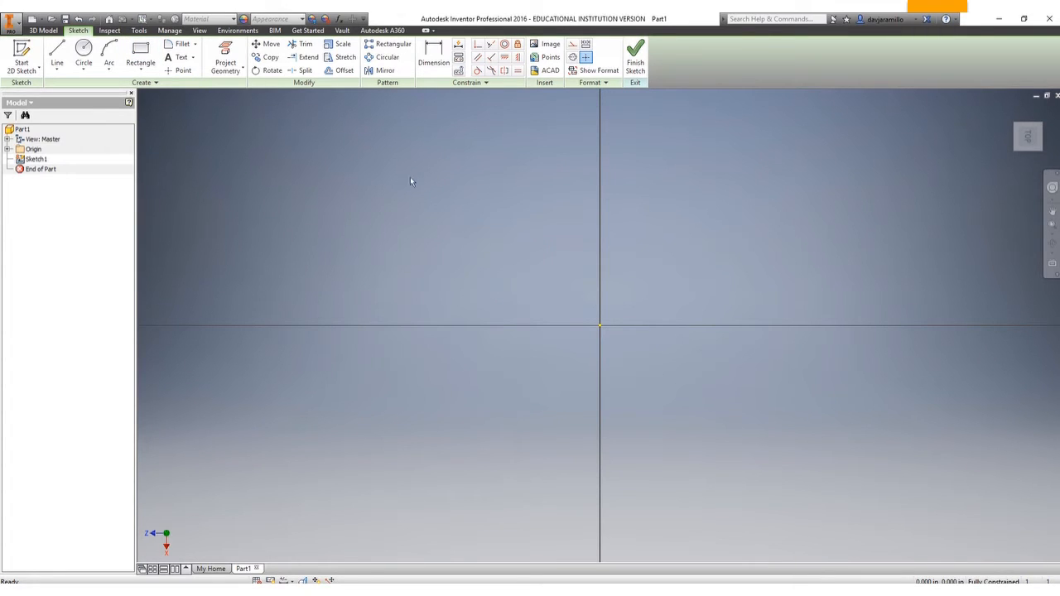
left_click(146, 74)
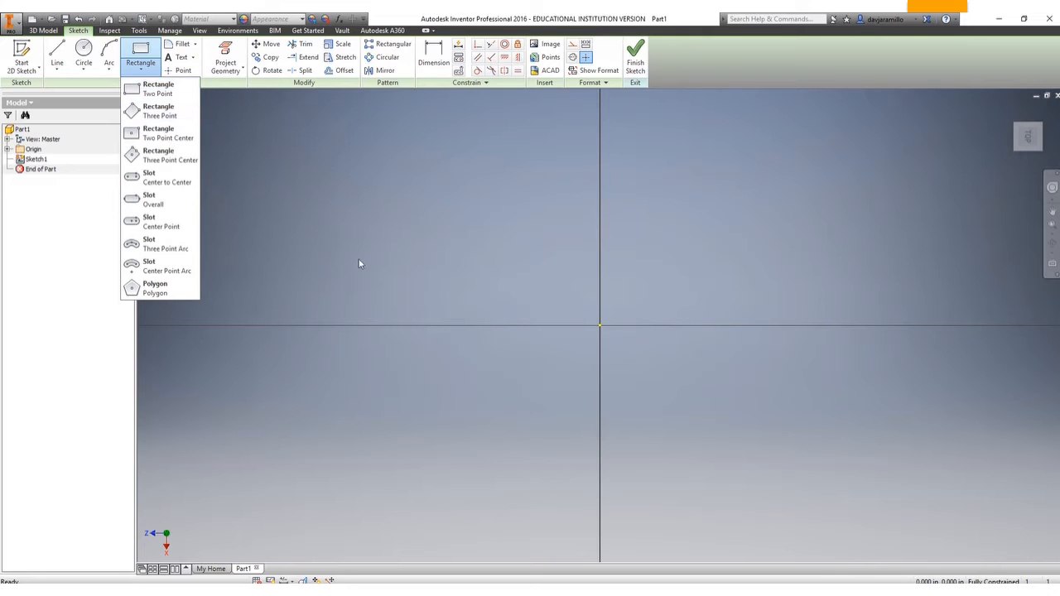
left_click(162, 91)
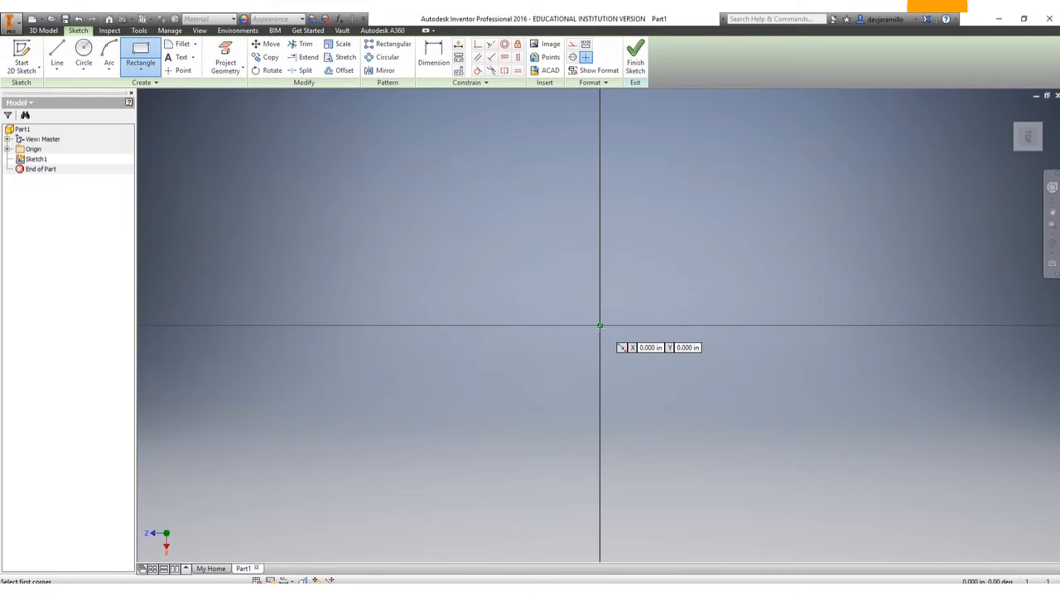
left_click(600, 326)
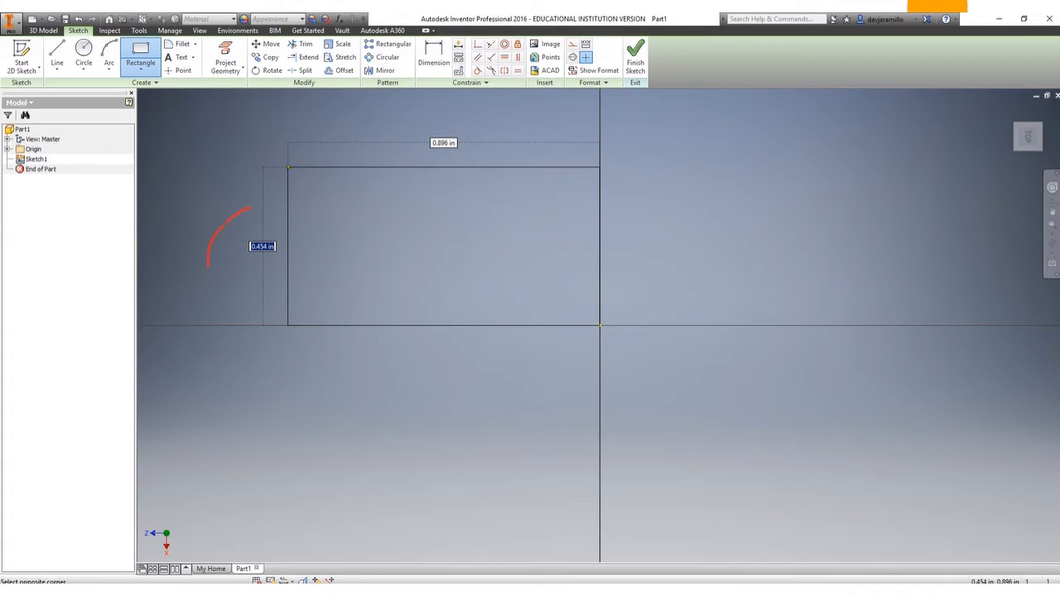
left_click_drag(207, 265, 264, 216)
mouse_move(414, 128)
left_mouse_down()
mouse_move(470, 170)
mouse_move(421, 116)
left_mouse_up()
left_click_drag(265, 393, 264, 298)
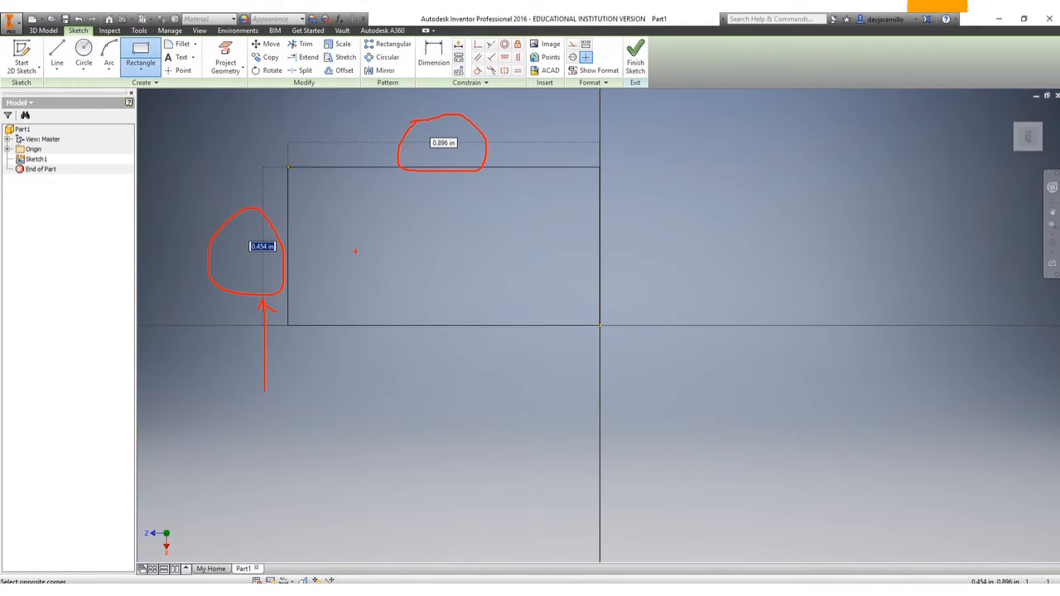
left_click_drag(562, 121, 477, 147)
left_click_drag(476, 146, 511, 155)
key("Escape")
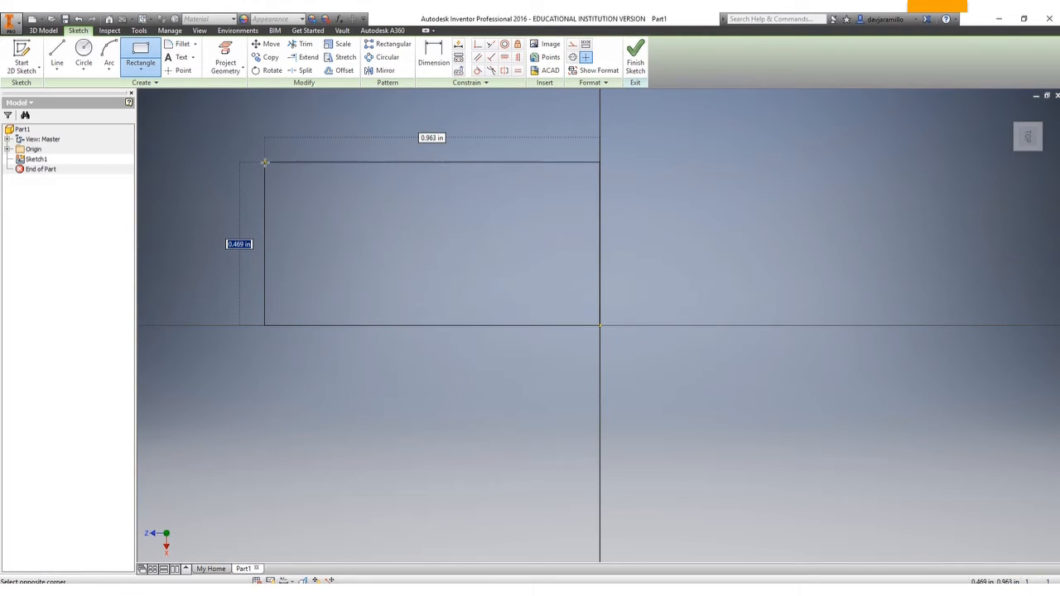
Step: Complete the rectangle up and to the left of the origin, 2 in high and 4 in wide, and leave the Rectangle command
type("2")
key("Tab")
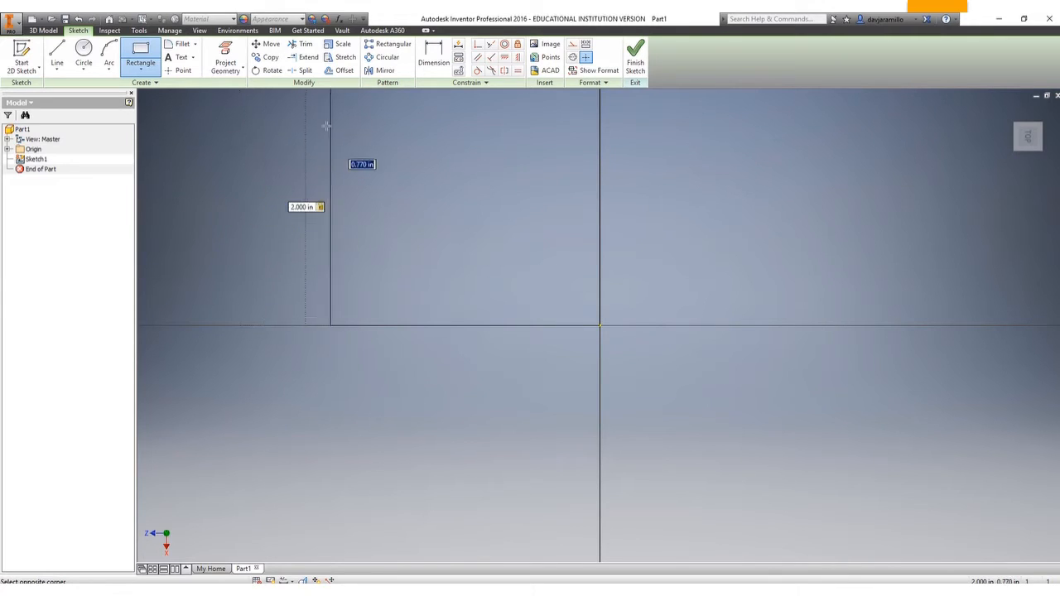
scroll(308, 227, "up", 3)
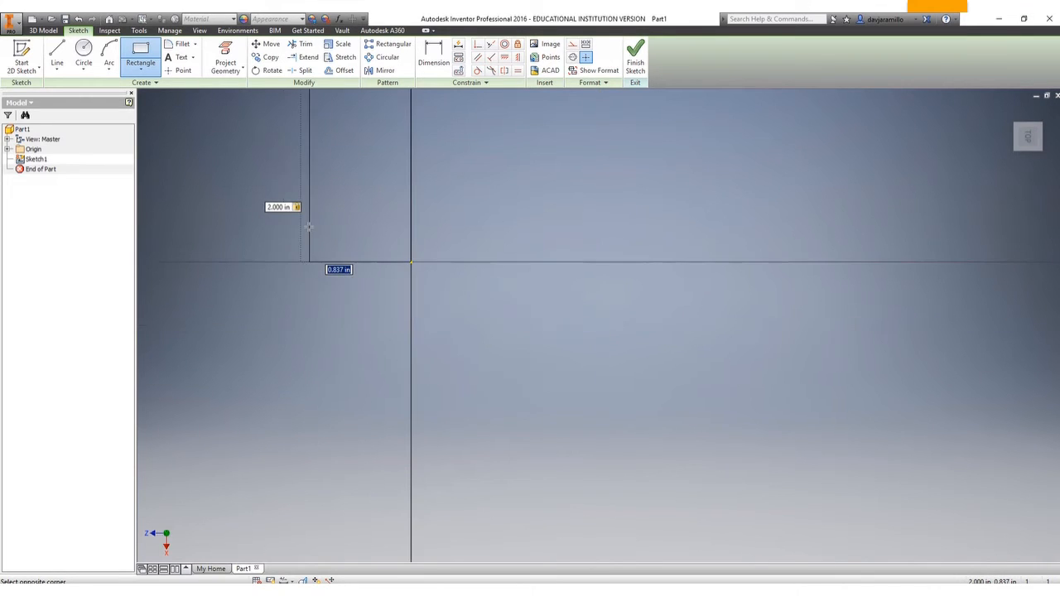
scroll(308, 227, "up", 2)
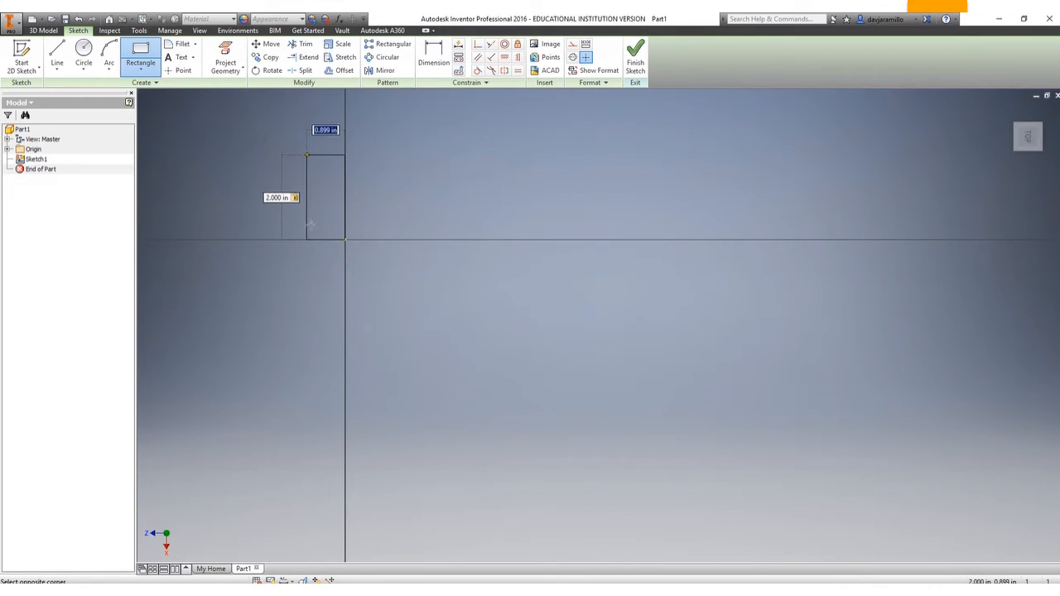
mouse_move(376, 225)
middle_mouse_down()
mouse_move(555, 308)
mouse_move(629, 318)
middle_mouse_up()
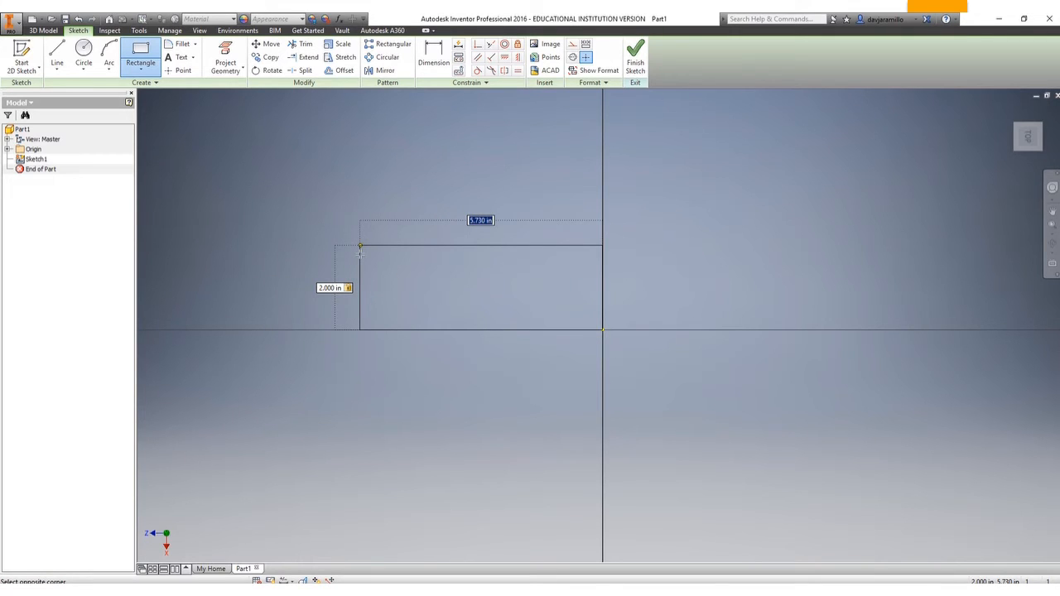
type("4")
key("Tab")
key("Return")
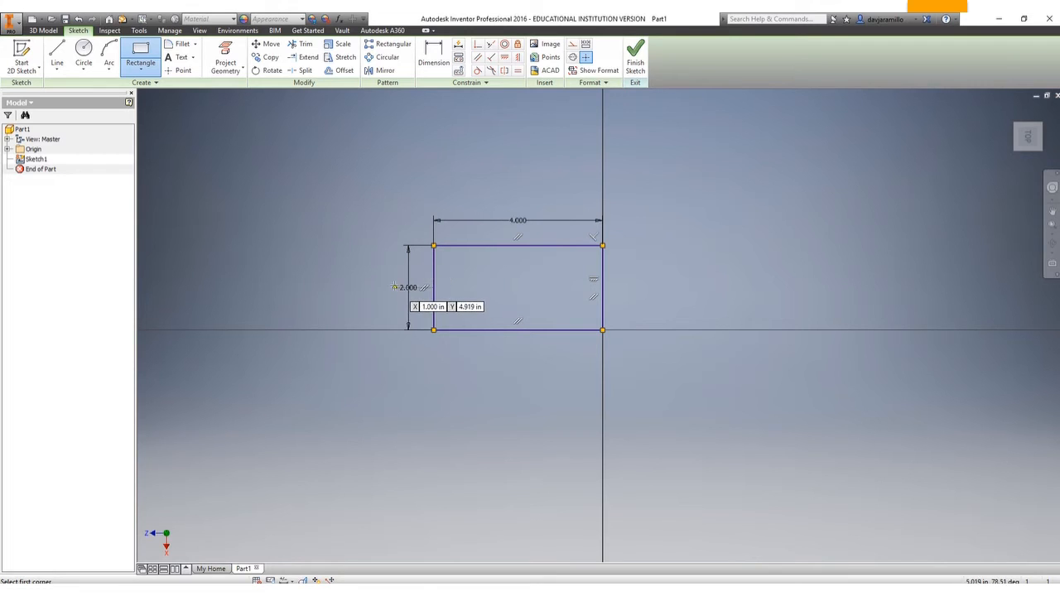
key("Escape")
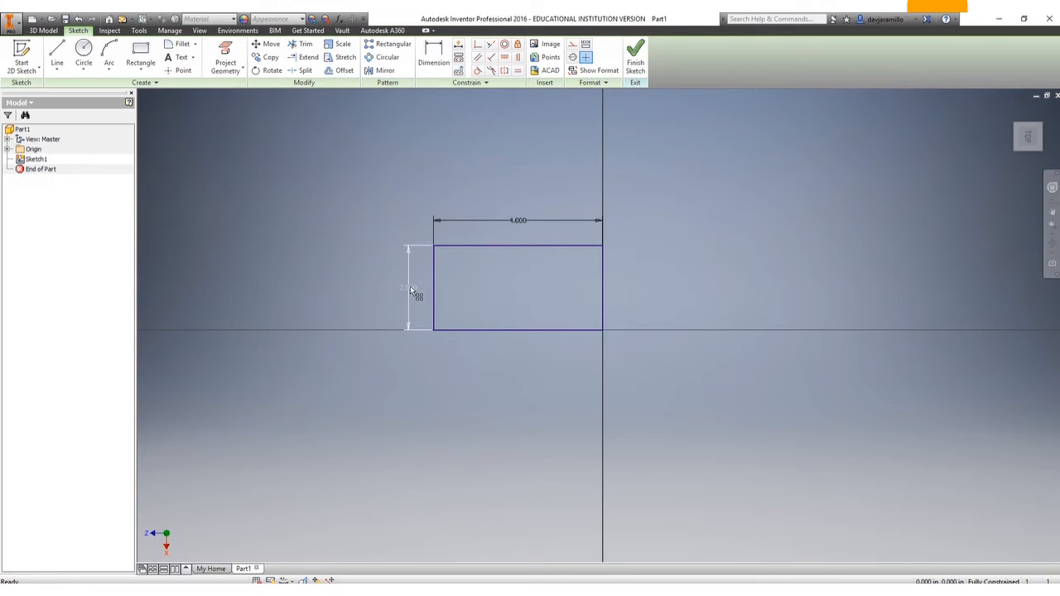
Step: Set the rectangle's height dimension to 3 in and finish the sketch
double_click(410, 290)
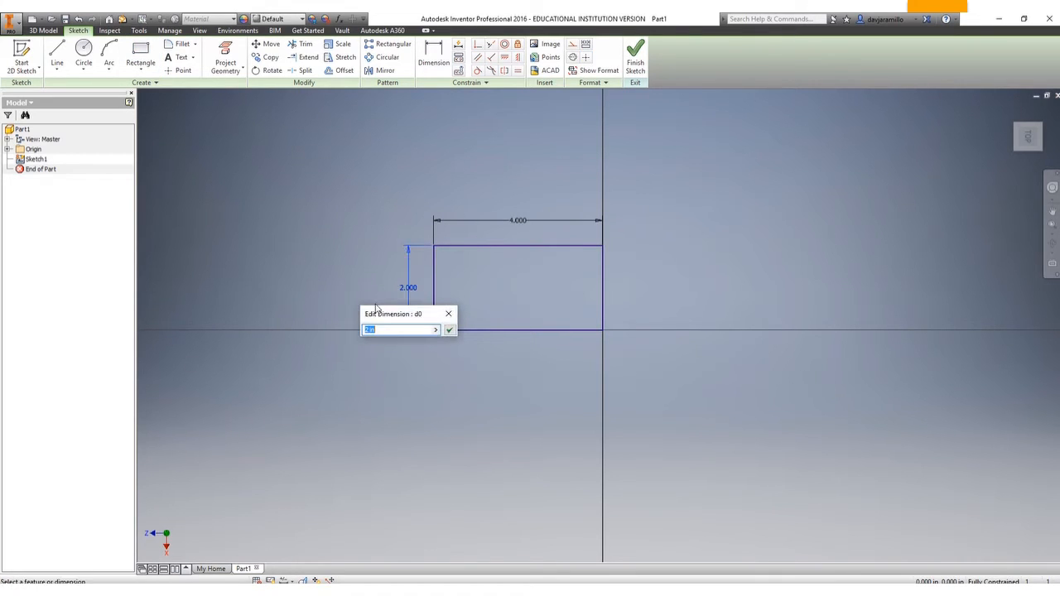
type("3")
key("Return")
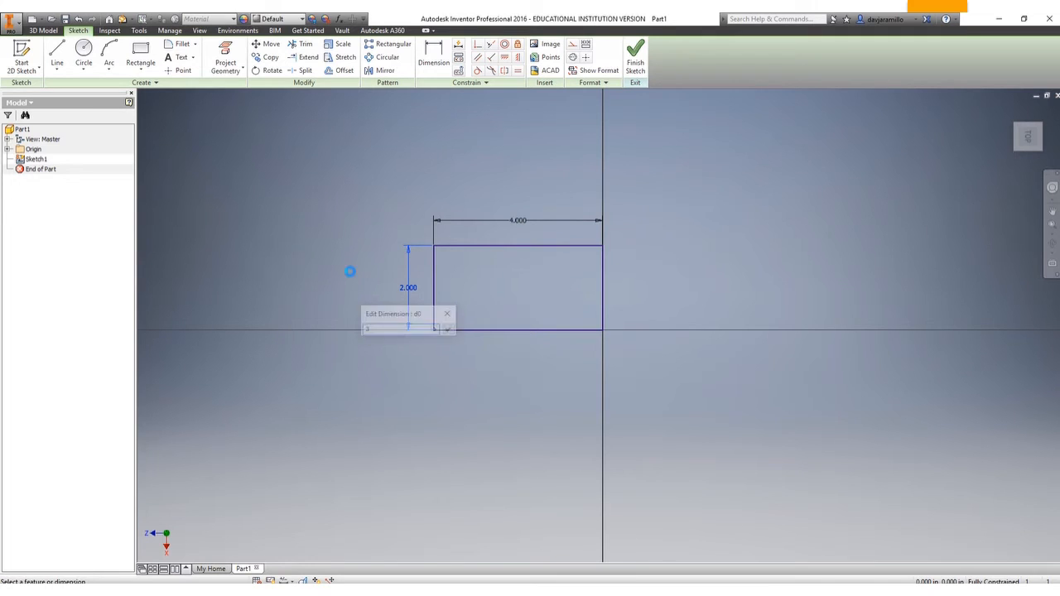
left_click(637, 60)
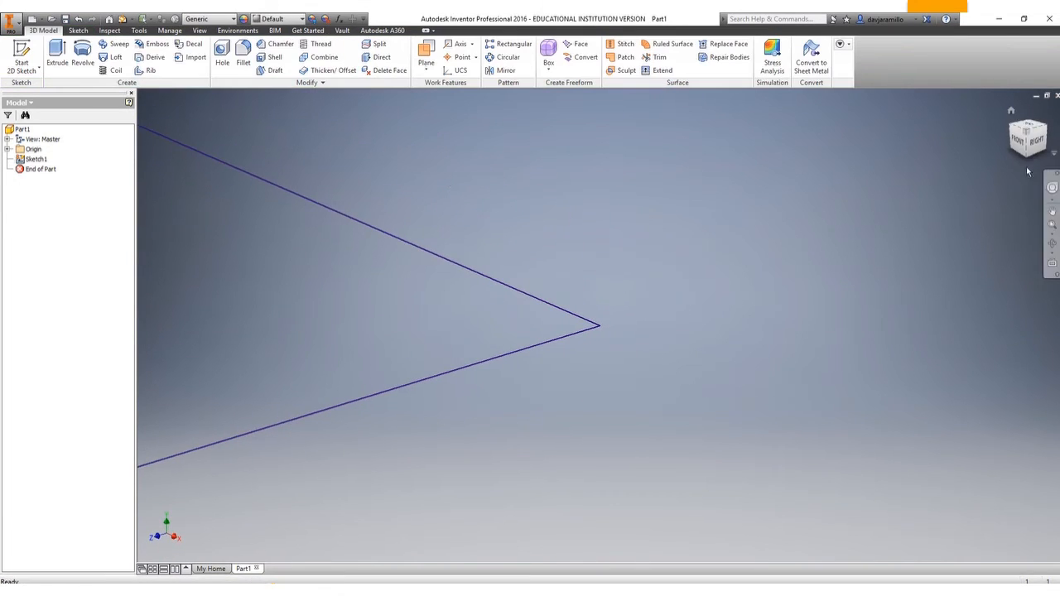
left_click(1011, 111)
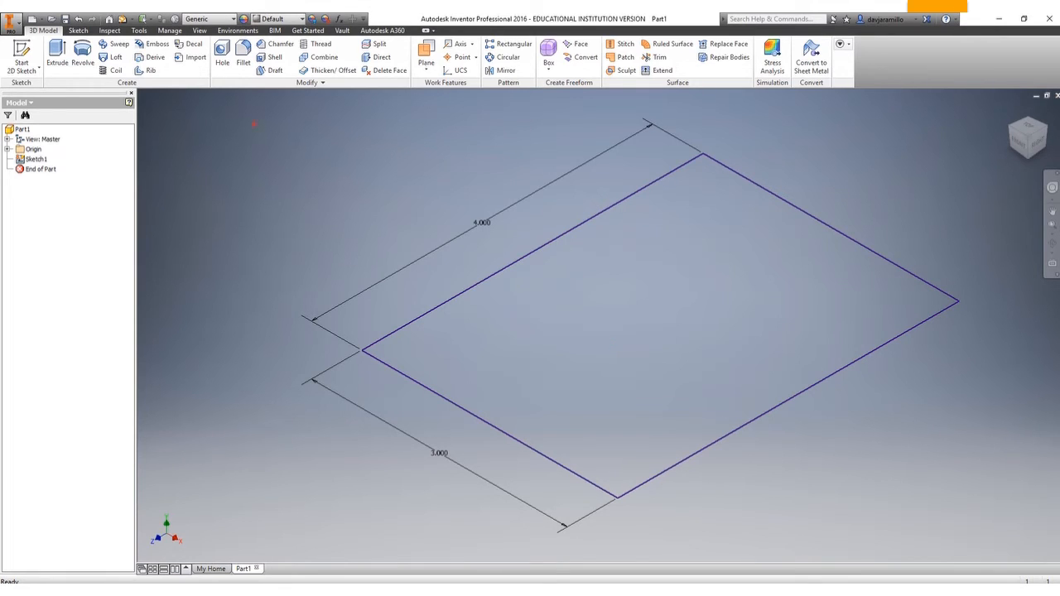
left_click_drag(126, 159, 46, 159)
mouse_move(20, 33)
left_mouse_down()
mouse_move(71, 39)
mouse_move(6, 24)
left_mouse_up()
mouse_move(237, 208)
left_mouse_down()
mouse_move(75, 92)
mouse_move(50, 31)
left_mouse_up()
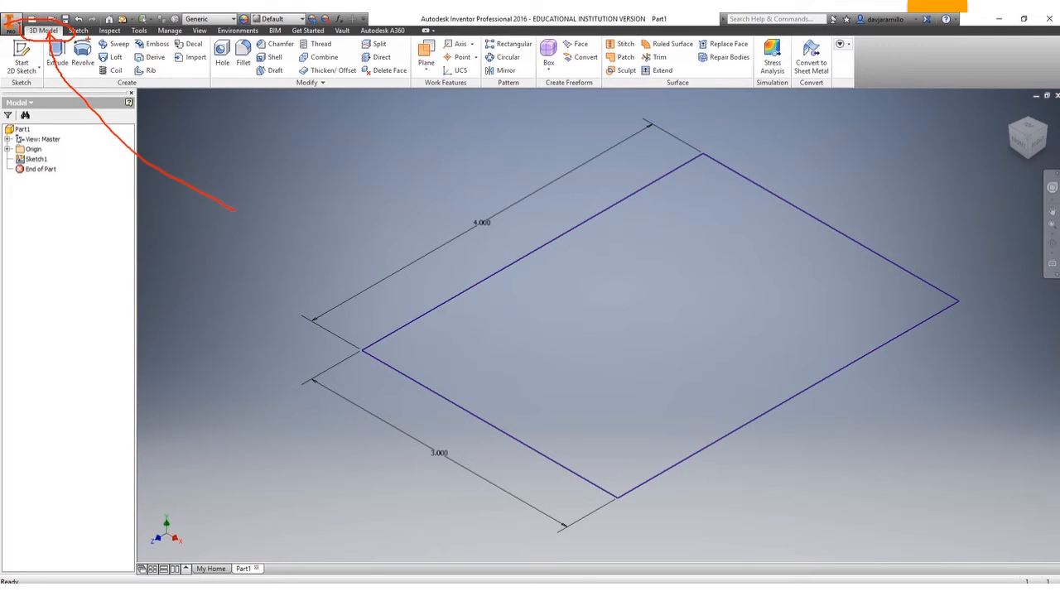
key("Escape")
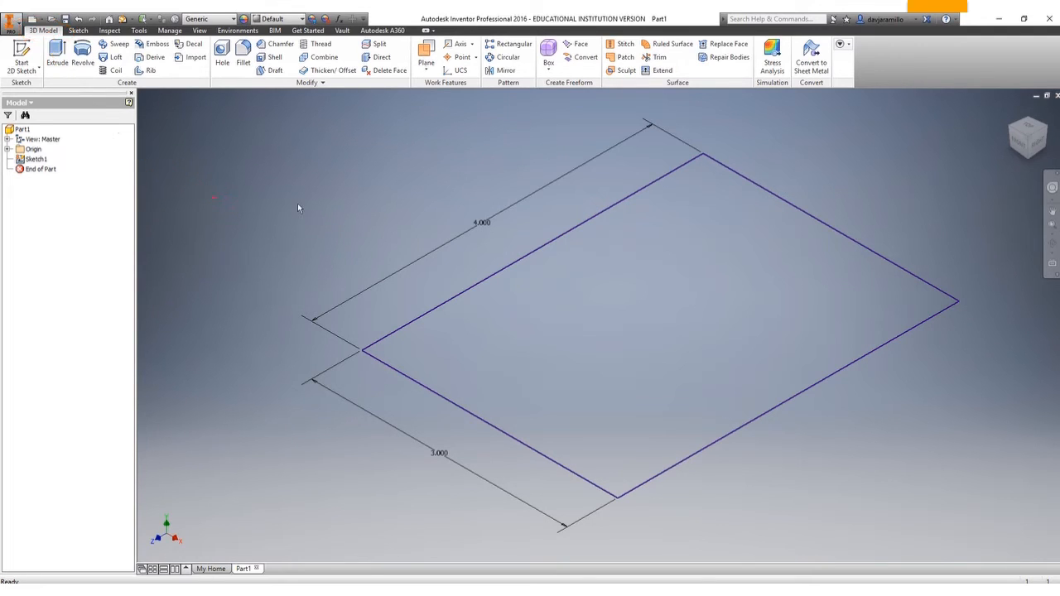
left_click(53, 64)
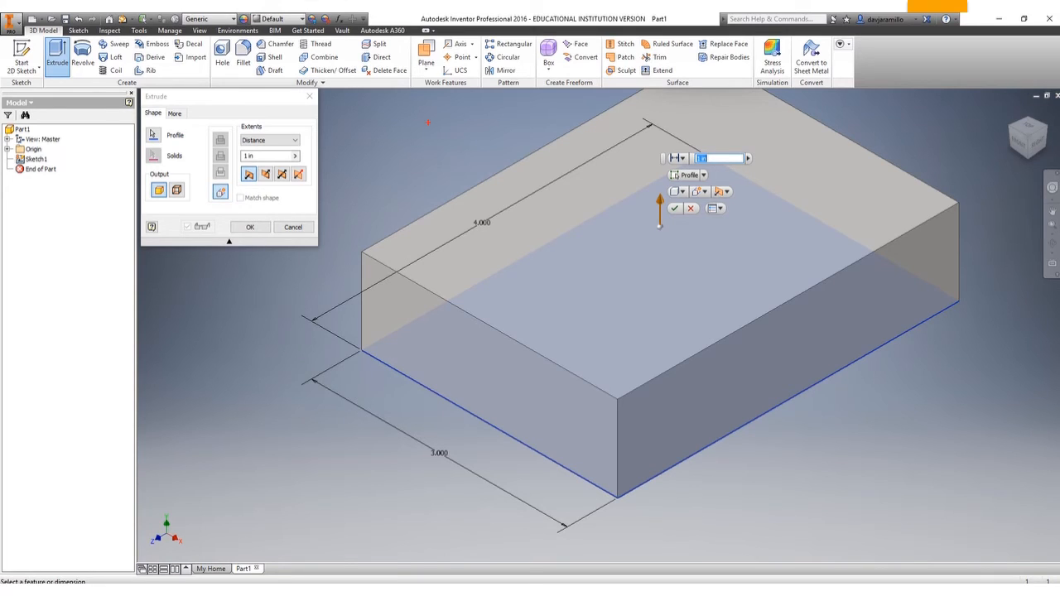
mouse_move(531, 122)
left_mouse_down()
mouse_move(293, 121)
mouse_move(315, 142)
left_mouse_up()
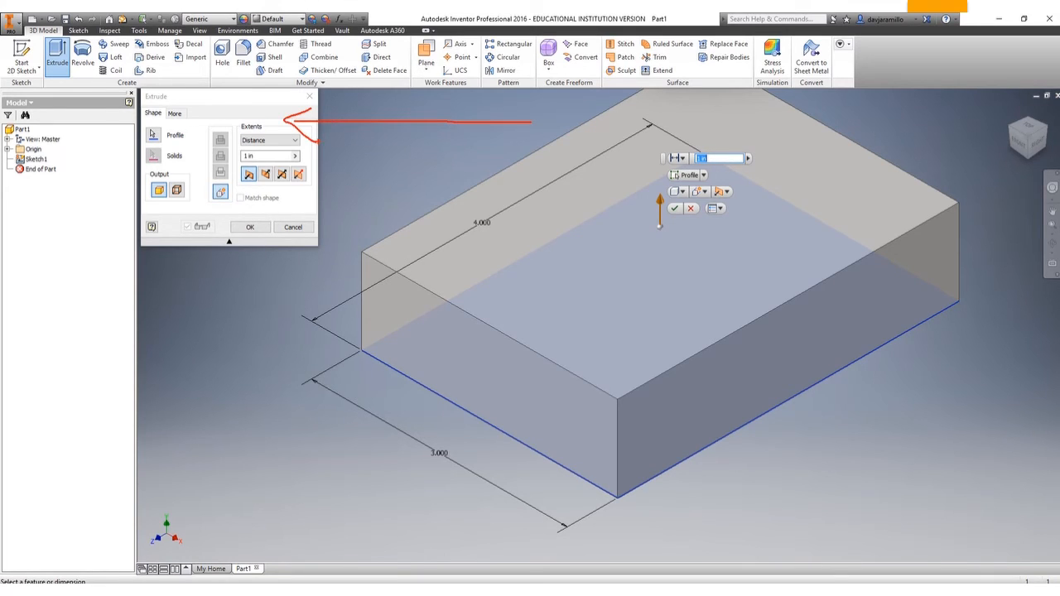
mouse_move(720, 116)
left_mouse_down()
mouse_move(721, 286)
mouse_move(704, 116)
left_mouse_up()
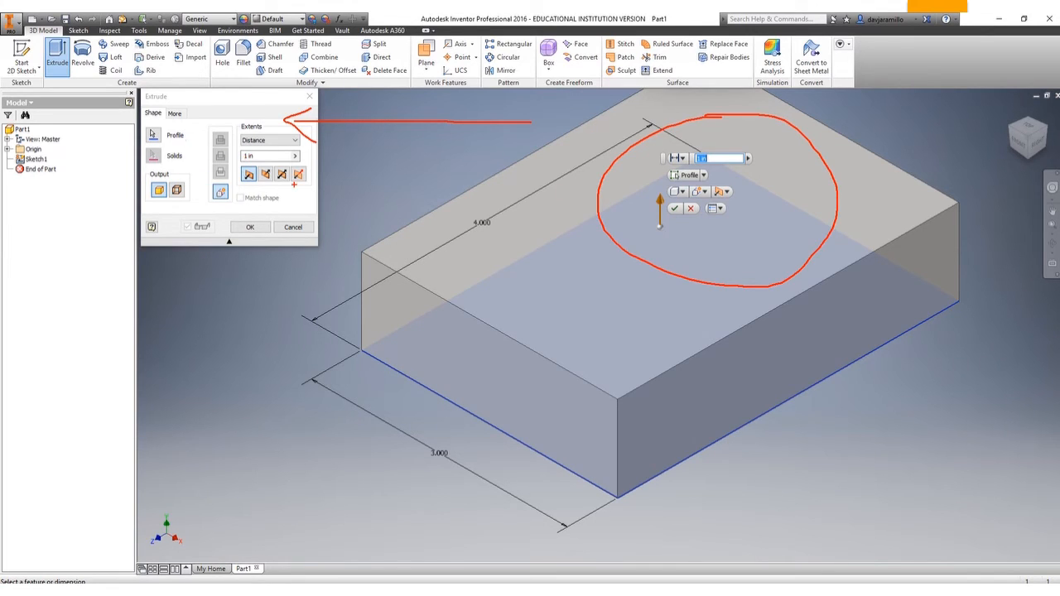
key("Escape")
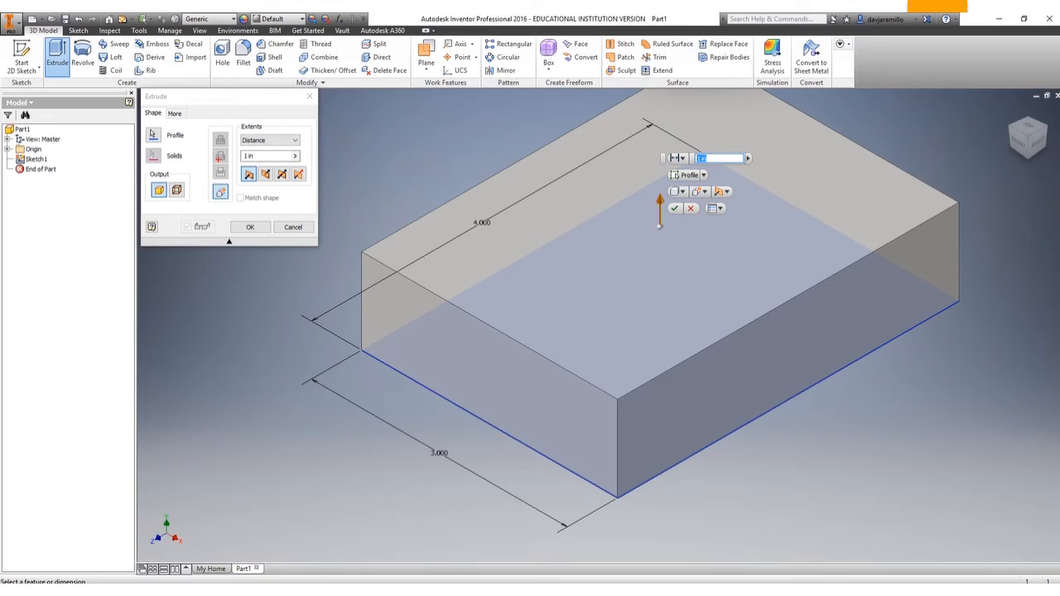
mouse_move(146, 125)
left_mouse_down()
mouse_move(184, 147)
mouse_move(191, 123)
mouse_move(146, 124)
left_mouse_up()
mouse_move(232, 111)
left_mouse_down()
mouse_move(251, 199)
mouse_move(297, 106)
left_mouse_up()
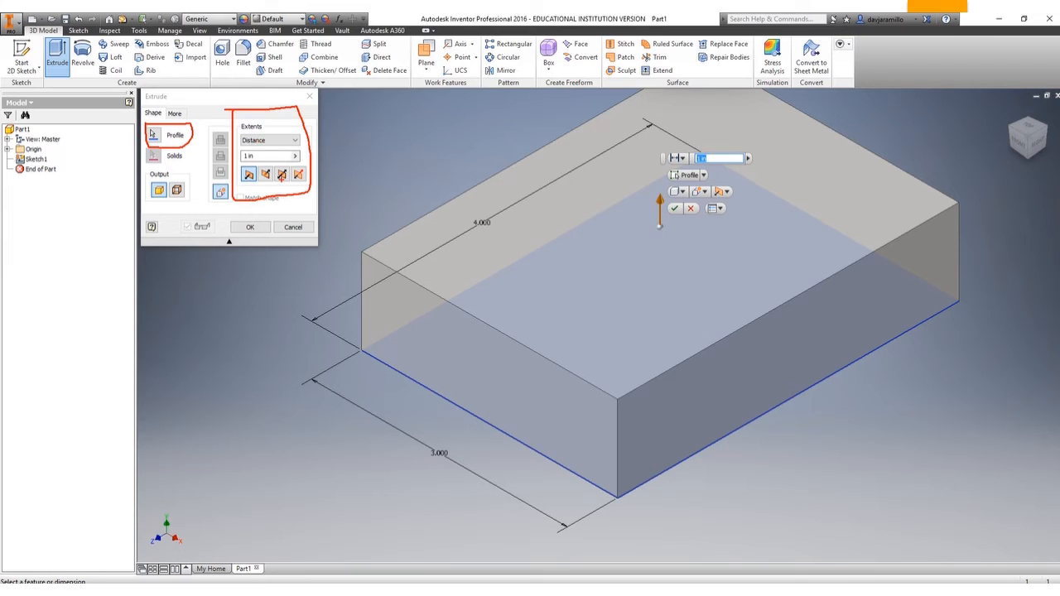
mouse_move(324, 171)
left_mouse_down()
mouse_move(245, 168)
mouse_move(329, 171)
left_mouse_up()
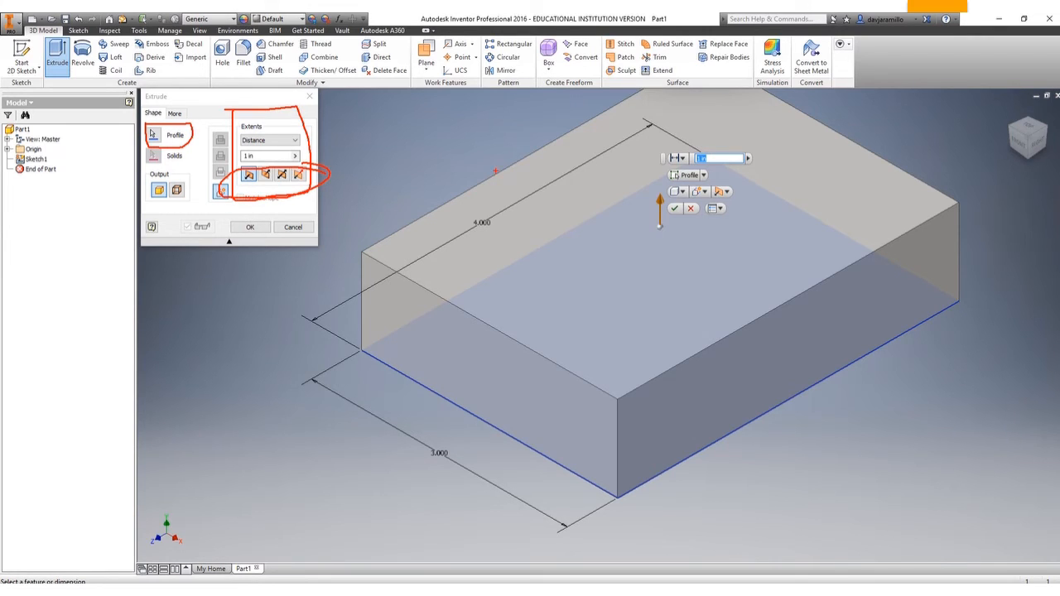
mouse_move(766, 194)
left_mouse_down()
mouse_move(711, 193)
mouse_move(752, 189)
left_mouse_up()
mouse_move(652, 135)
left_mouse_down()
mouse_move(648, 173)
mouse_move(696, 156)
mouse_move(646, 135)
left_mouse_up()
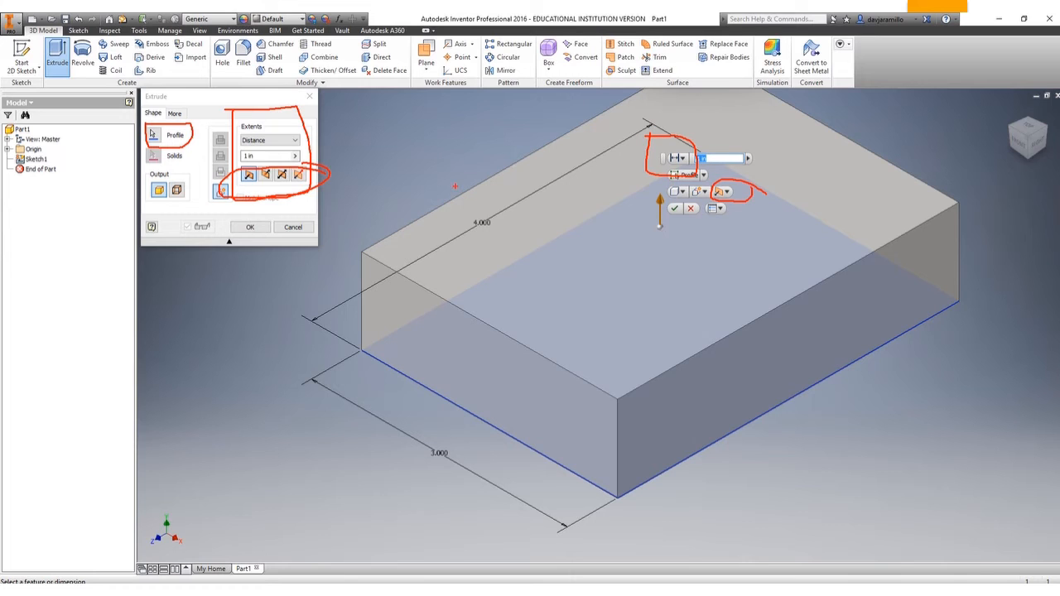
key("Escape")
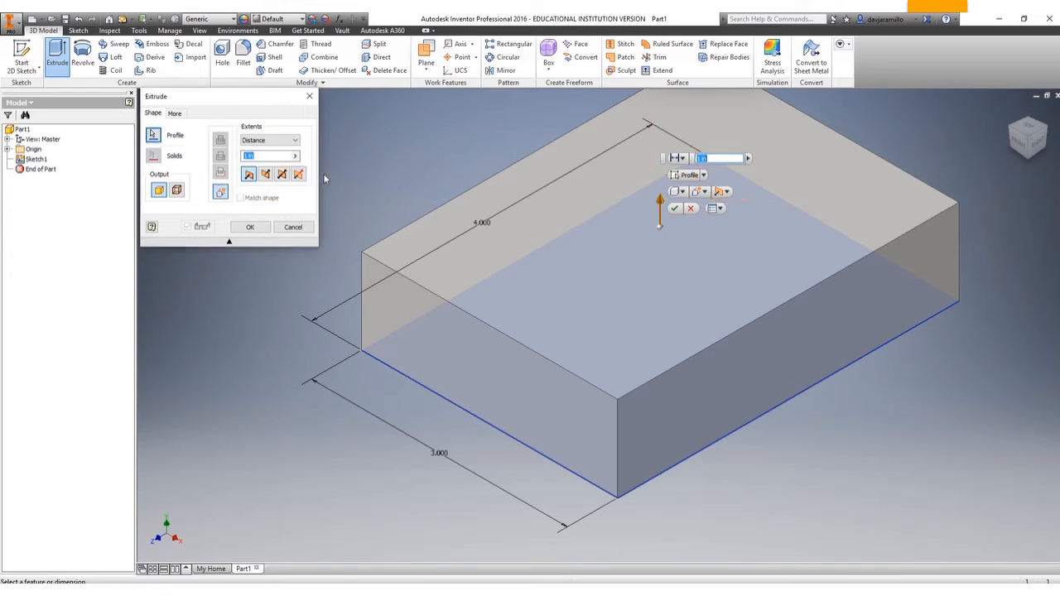
key("Escape")
Step: Set up an extrusion of the rectangular profile using the Distance extent with a value of 1.5 in
left_click(57, 54)
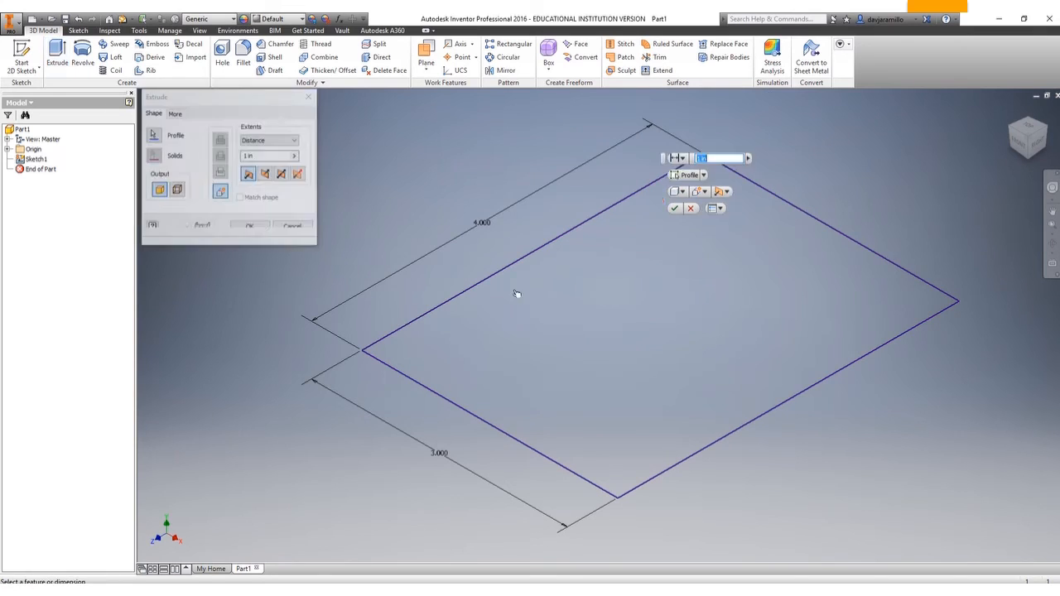
left_click(682, 159)
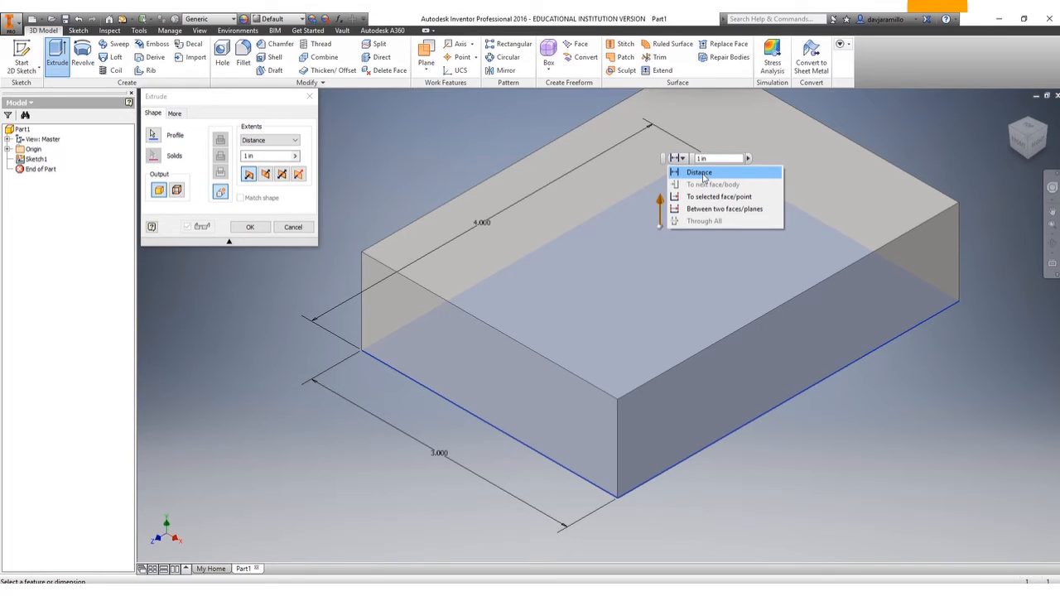
left_click(295, 144)
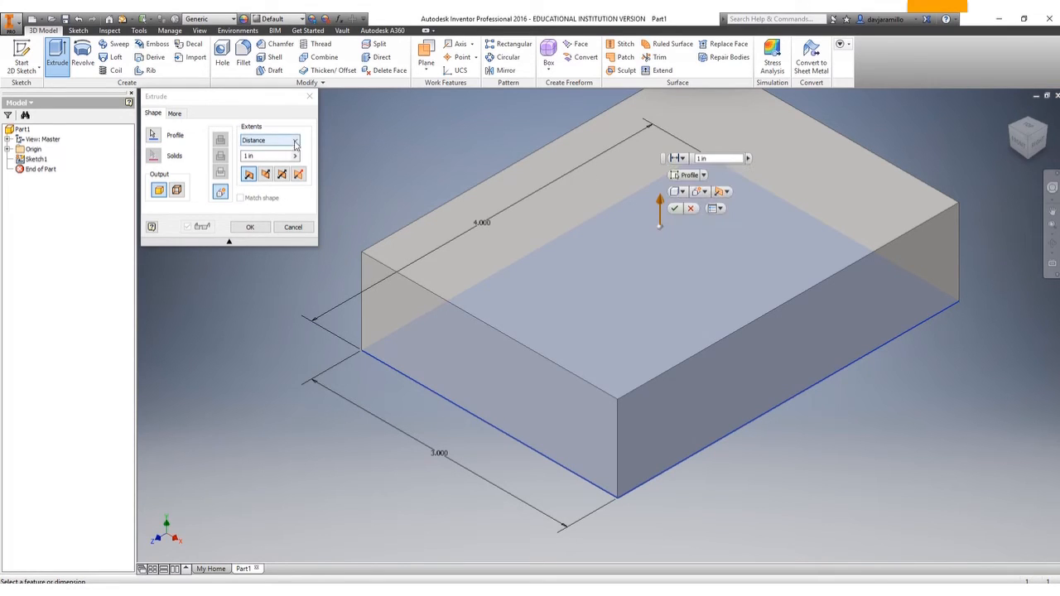
left_click(295, 144)
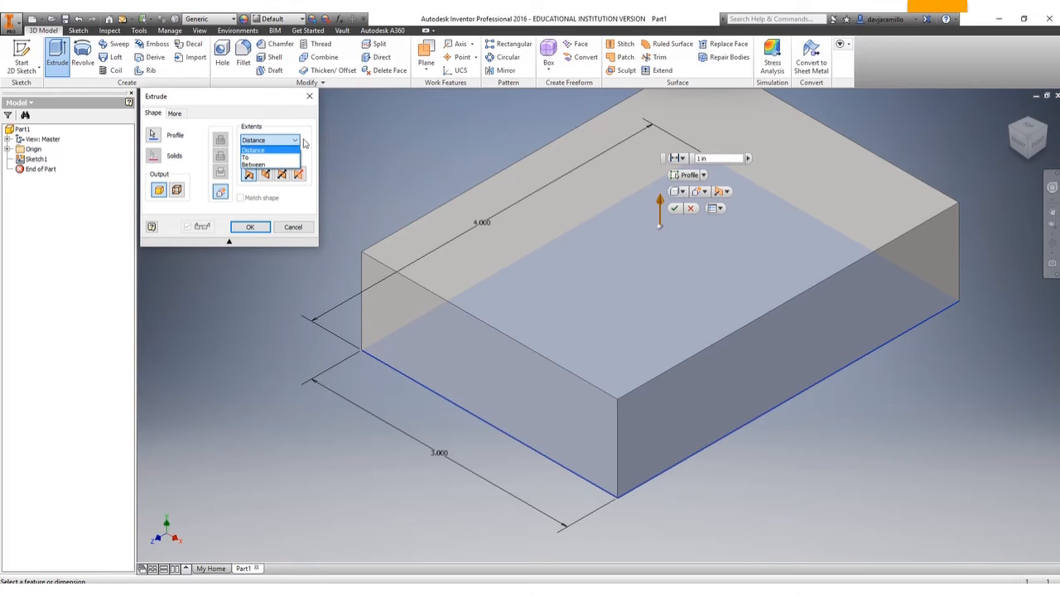
left_click(304, 145)
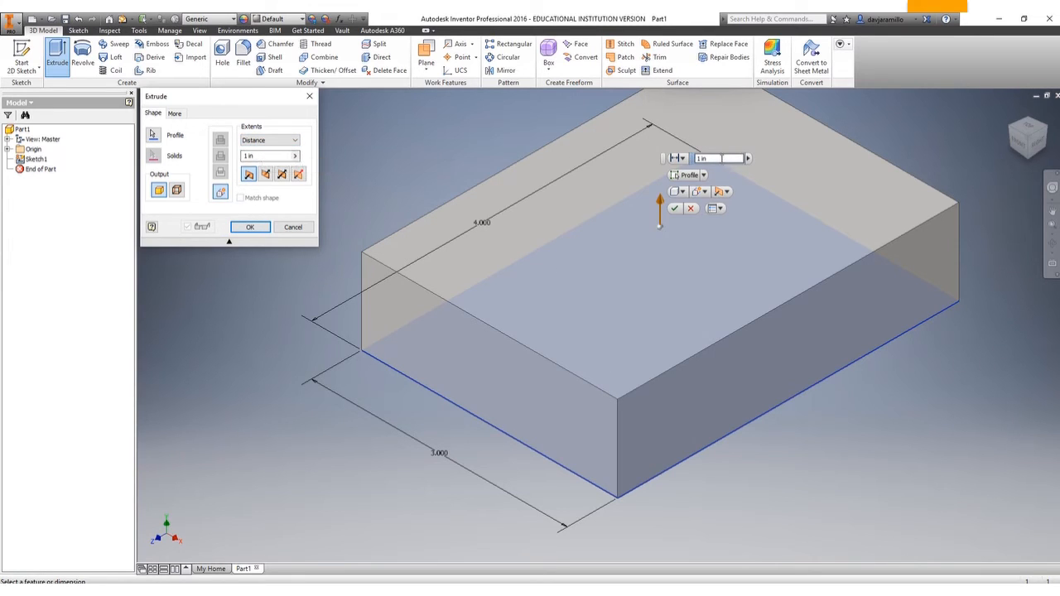
left_click(723, 158)
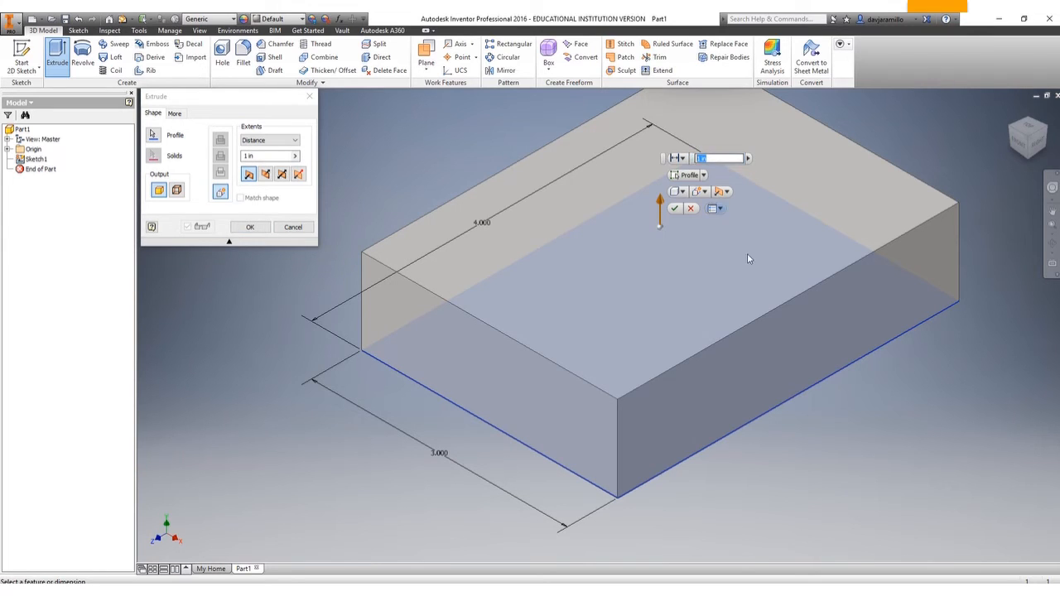
type("1.5")
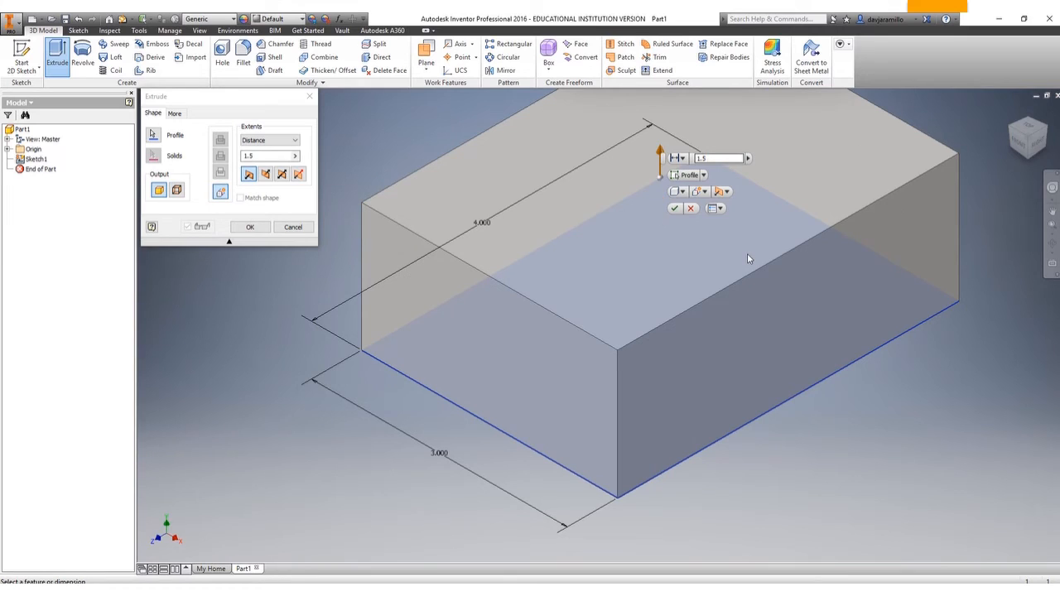
key("BackSpace")
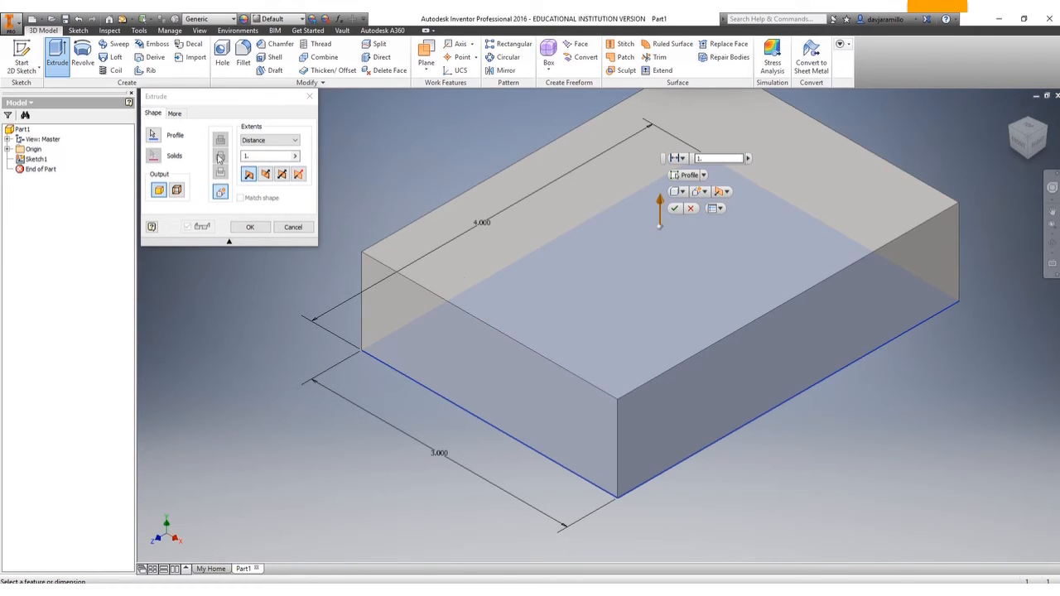
left_click_drag(259, 156, 229, 156)
type("1.5")
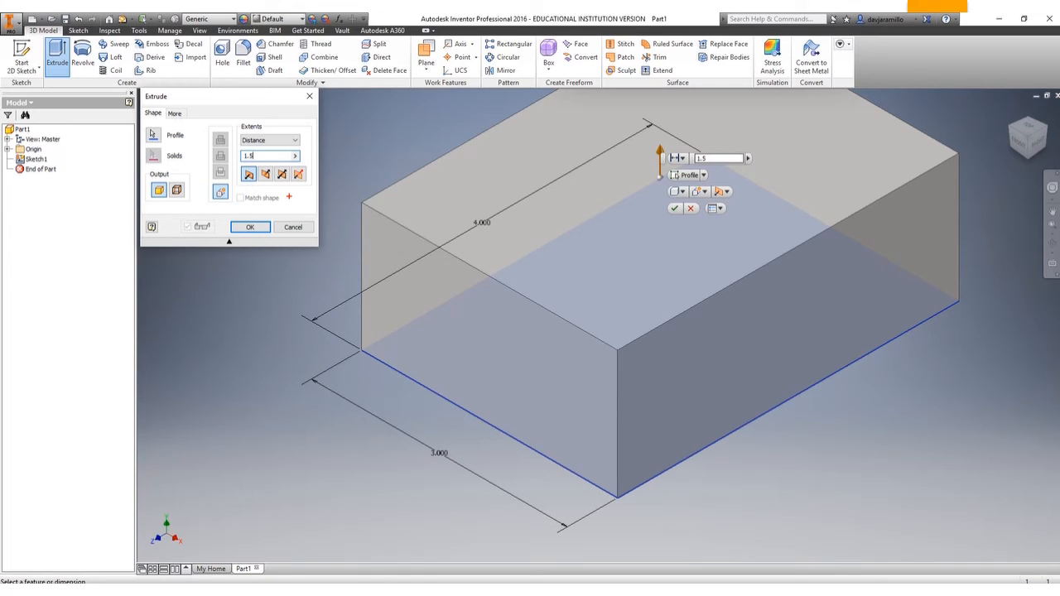
mouse_move(243, 275)
left_mouse_down()
mouse_move(249, 177)
mouse_move(260, 192)
left_mouse_up()
key("Escape")
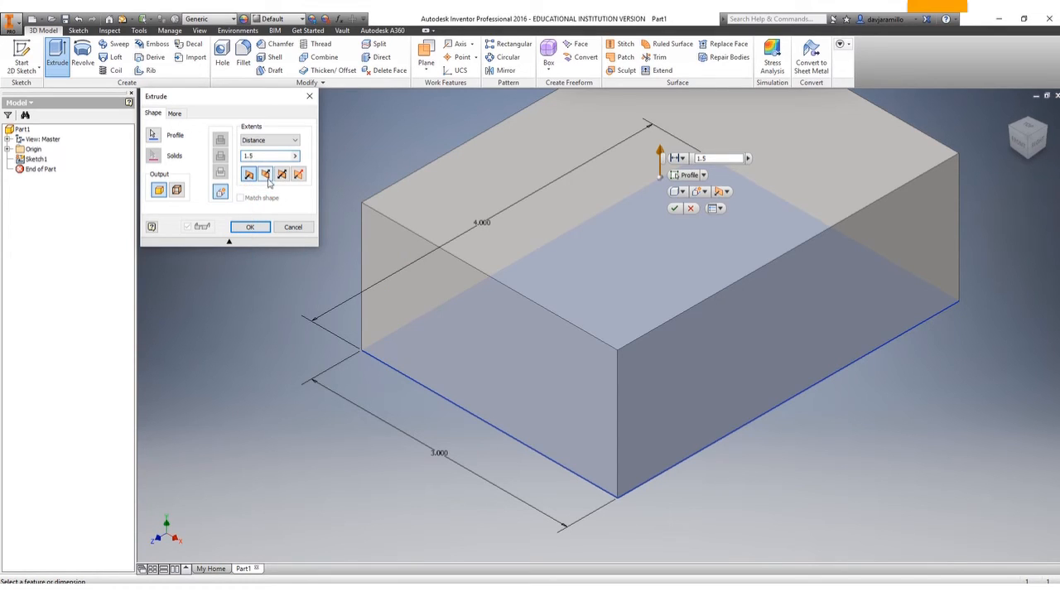
Step: Preview the downward and symmetric extrusion directions, and create the block with the upward direction
left_click(265, 174)
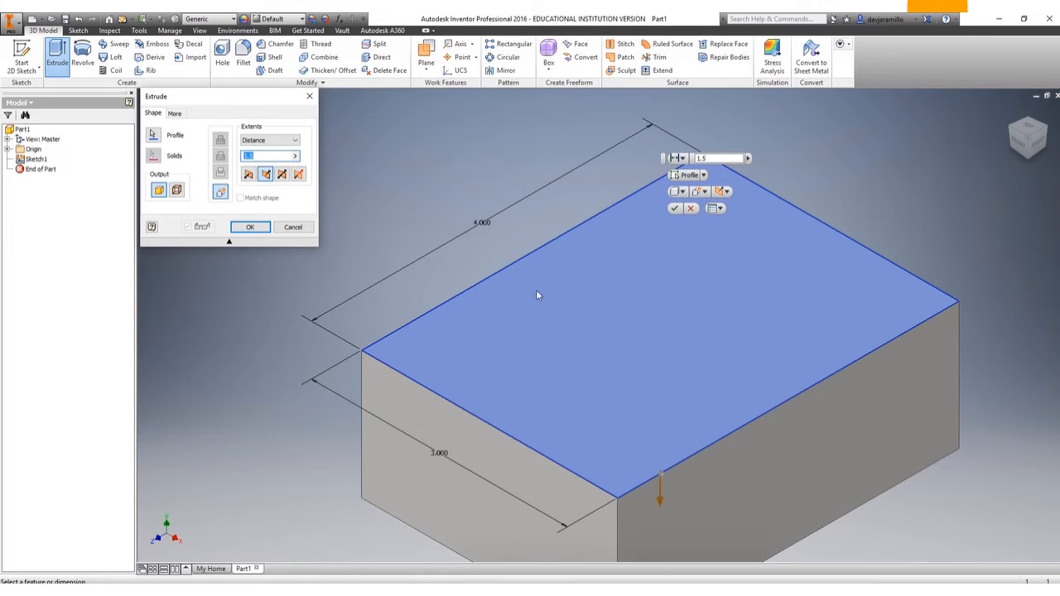
left_click(282, 175)
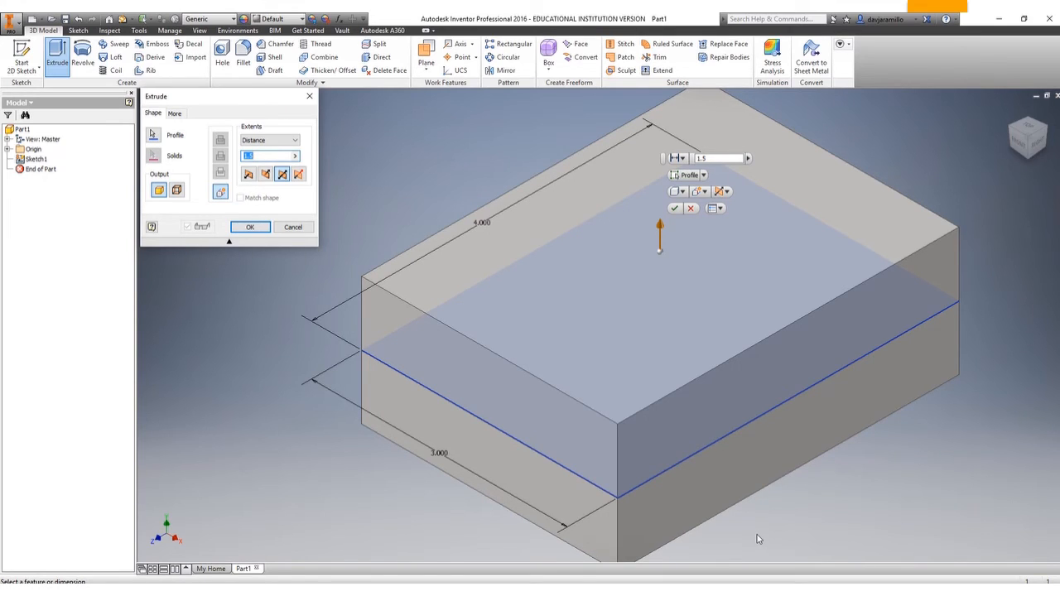
left_click(248, 176)
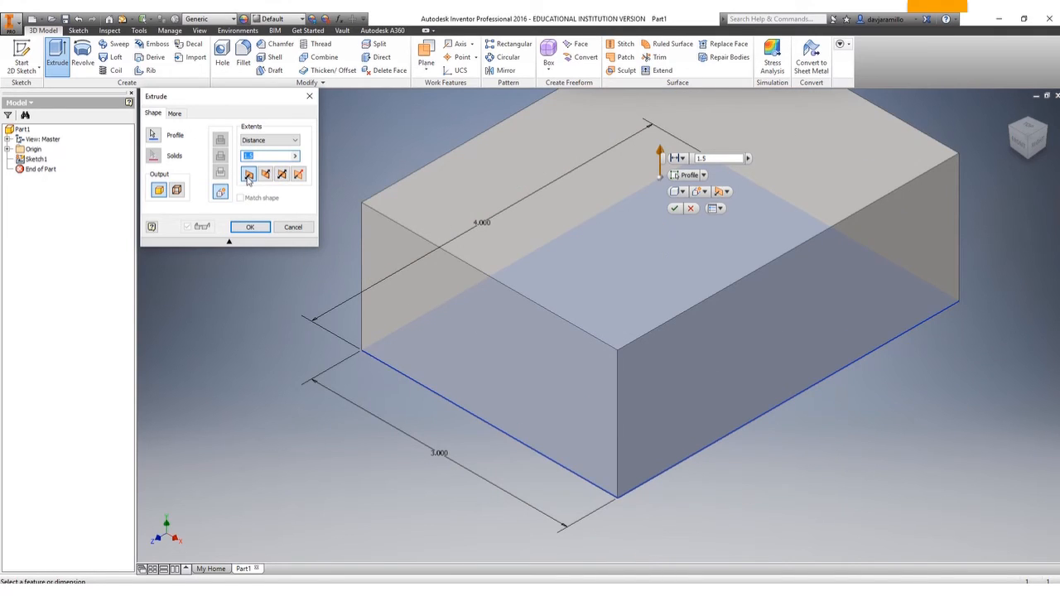
left_click(250, 227)
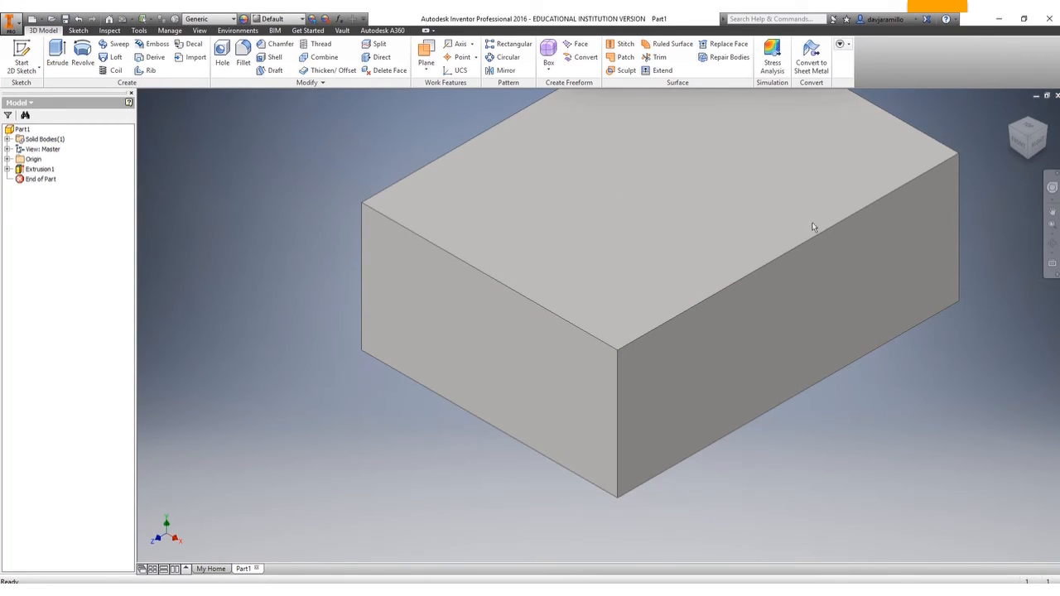
left_click(1011, 111)
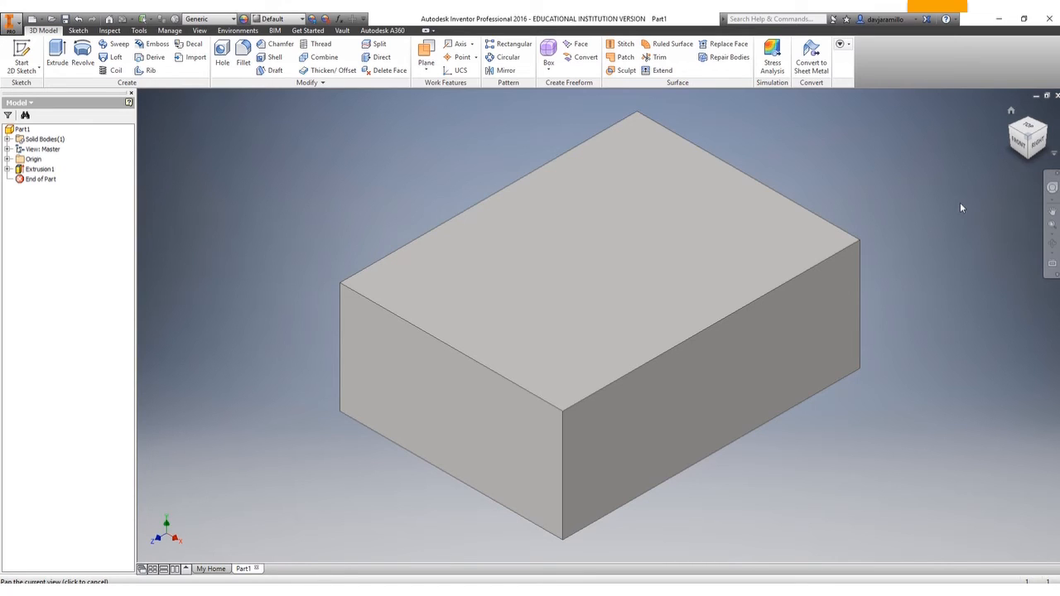
key("Escape")
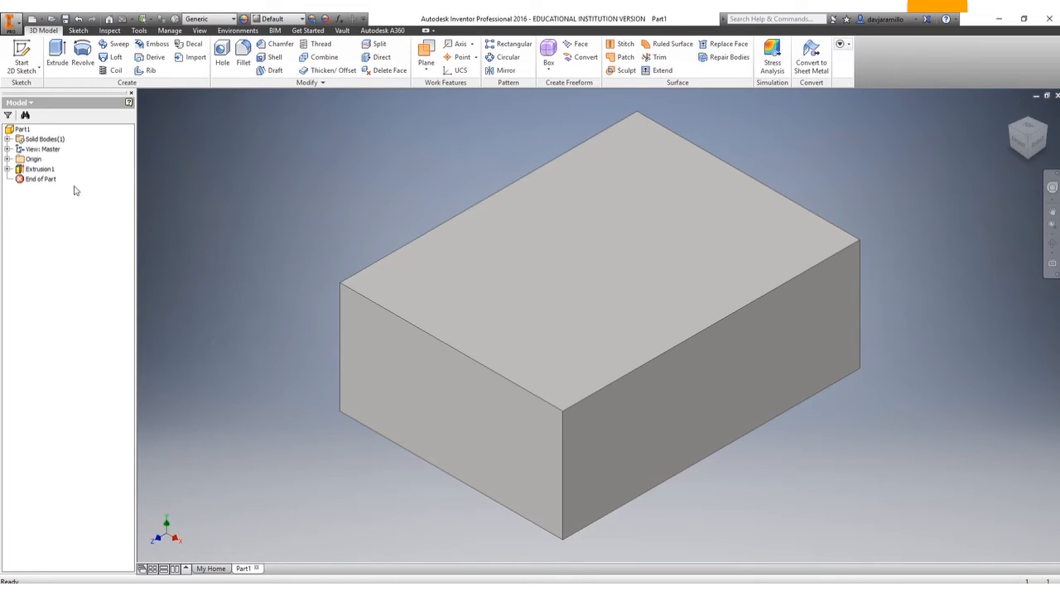
Step: Start a new 2D sketch on the top face of the block
left_click(24, 48)
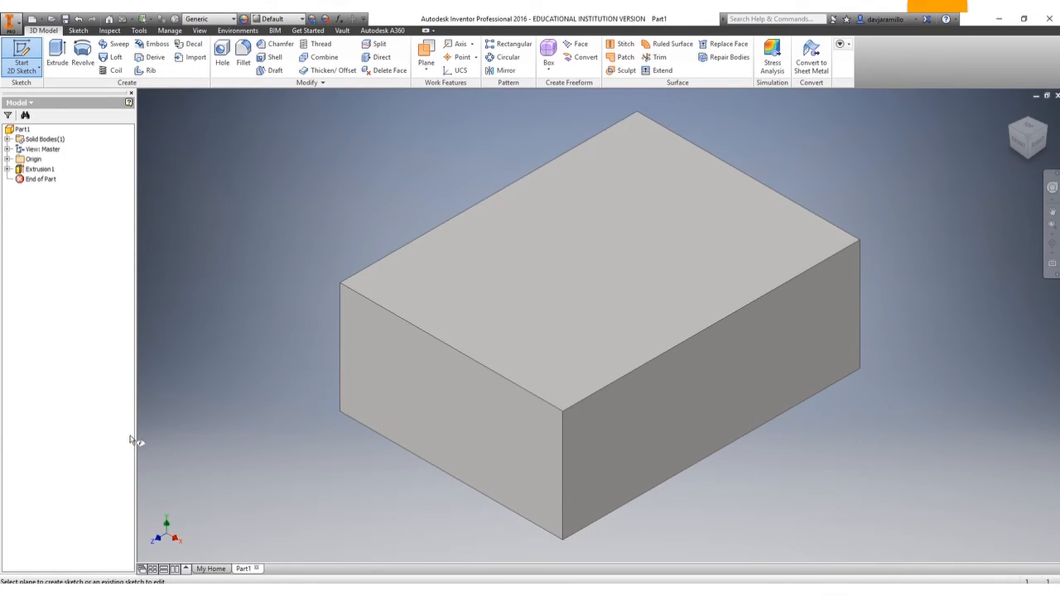
left_click(595, 279)
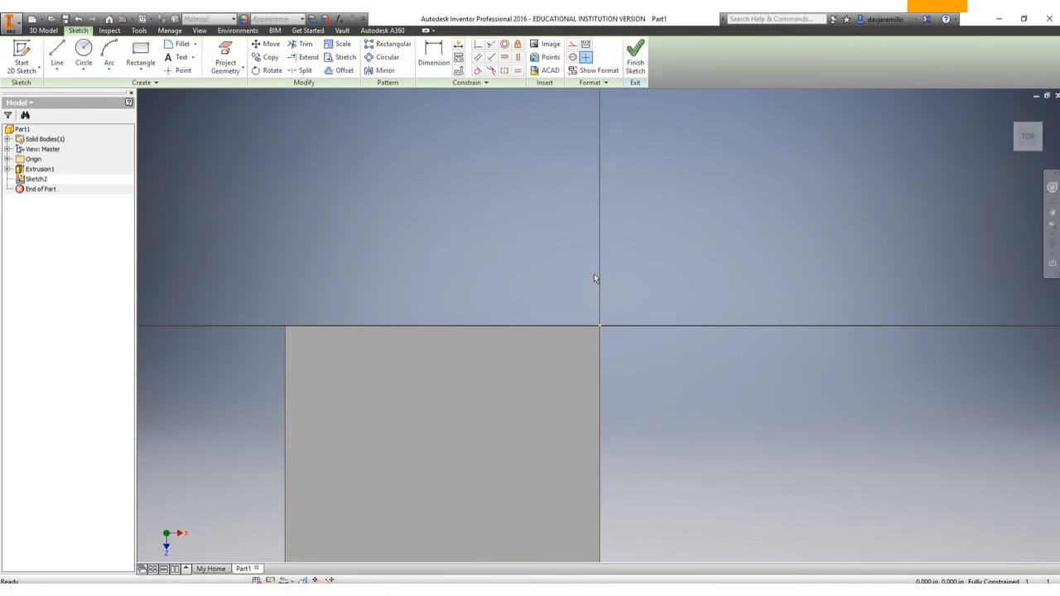
middle_click_drag(681, 366, 729, 147)
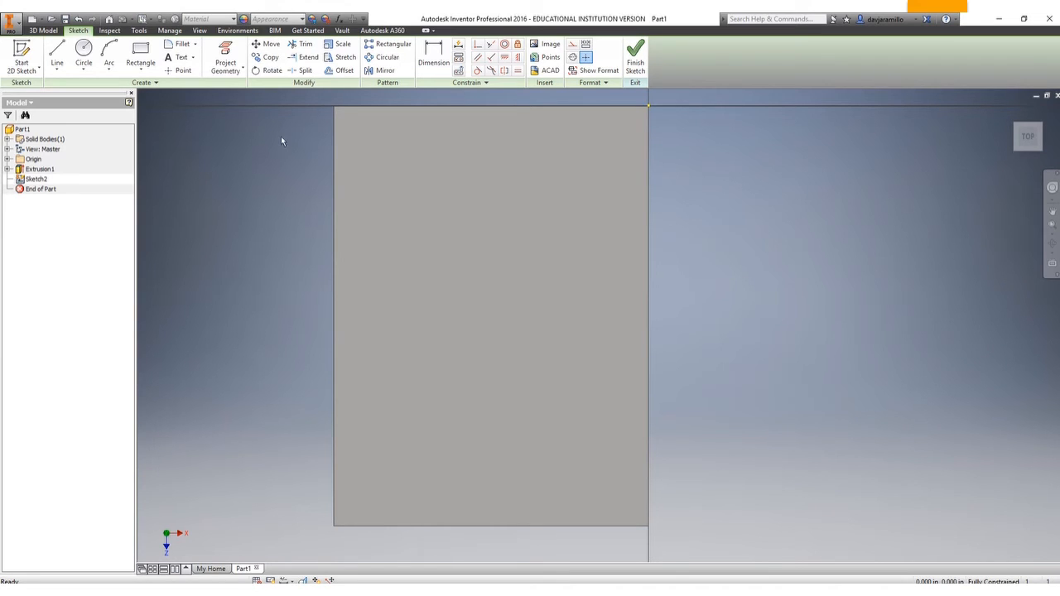
Step: Draw a 3 in diameter center-point circle centered on the block's corner at the sketch origin, and finish the sketch
left_click(85, 72)
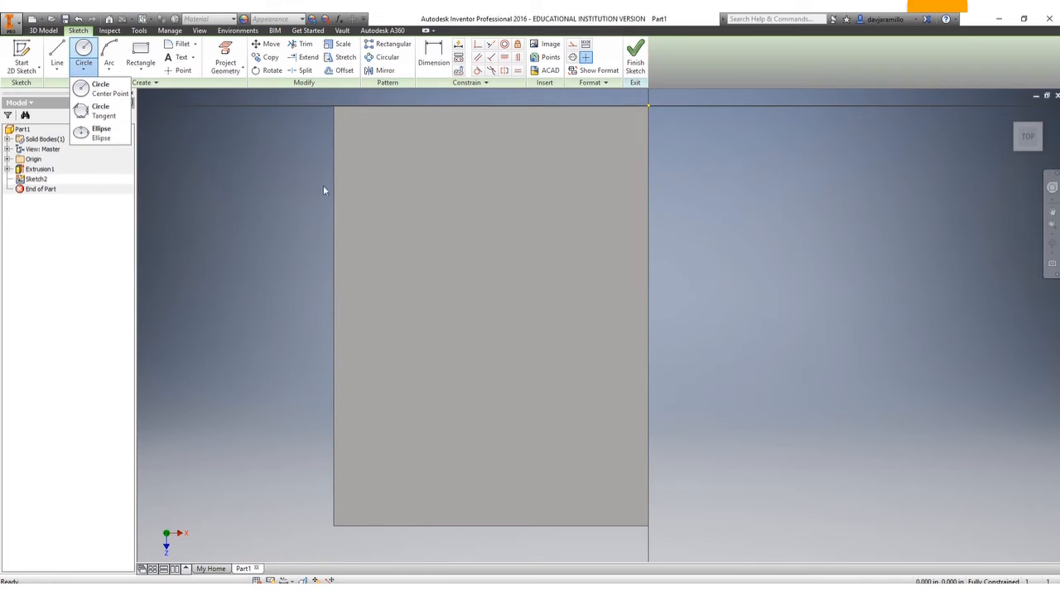
left_click(101, 90)
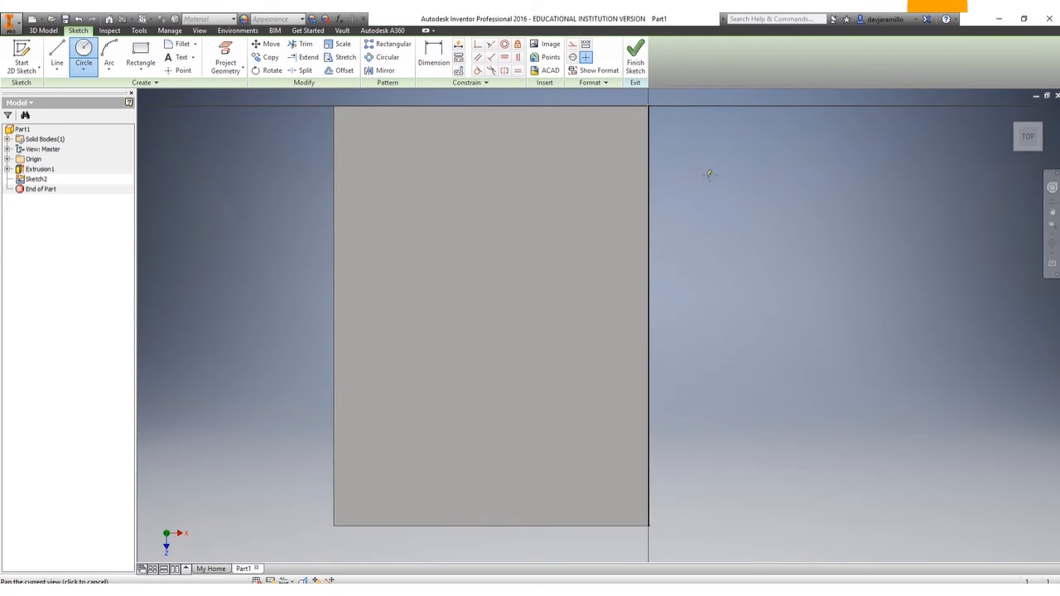
middle_click_drag(710, 172, 675, 262)
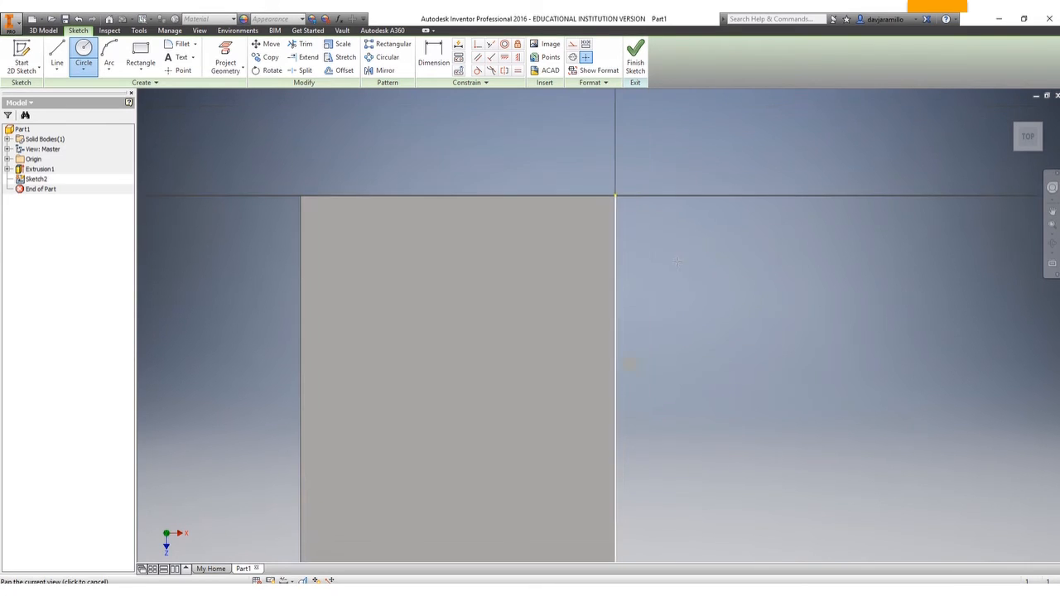
left_click(614, 196)
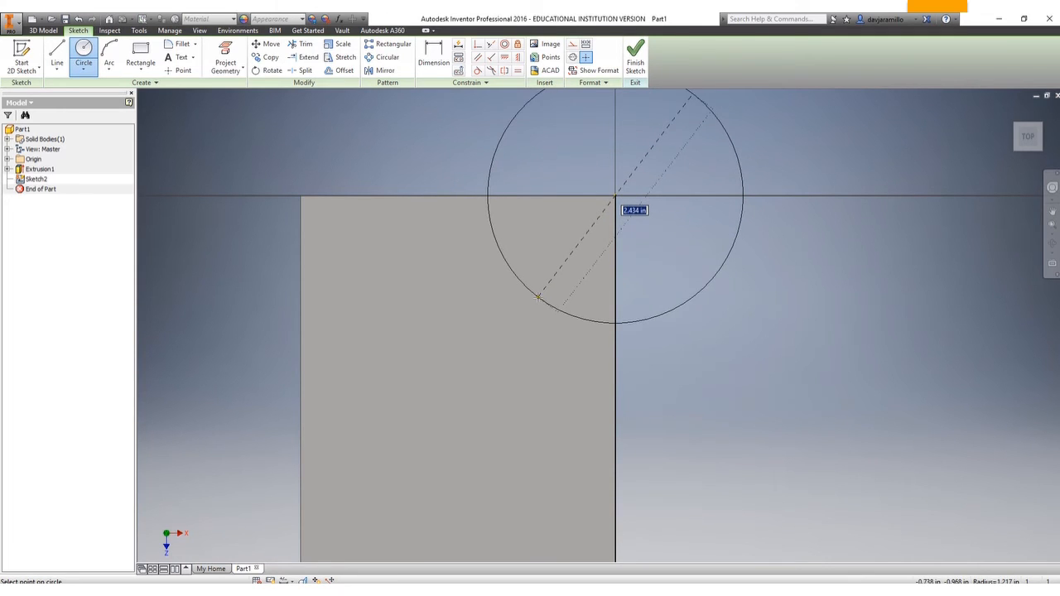
type("3")
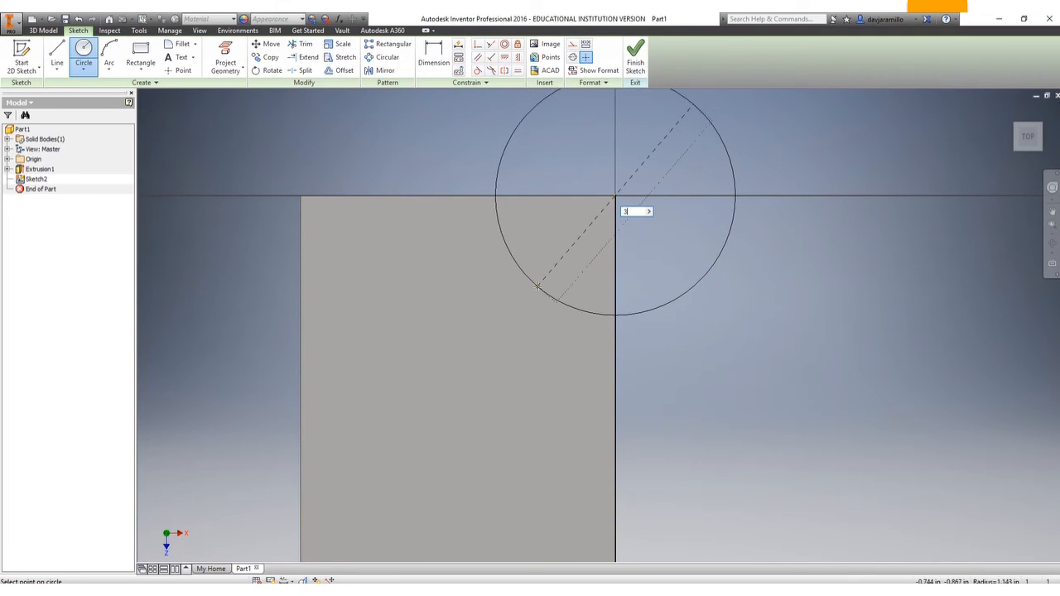
key("Return")
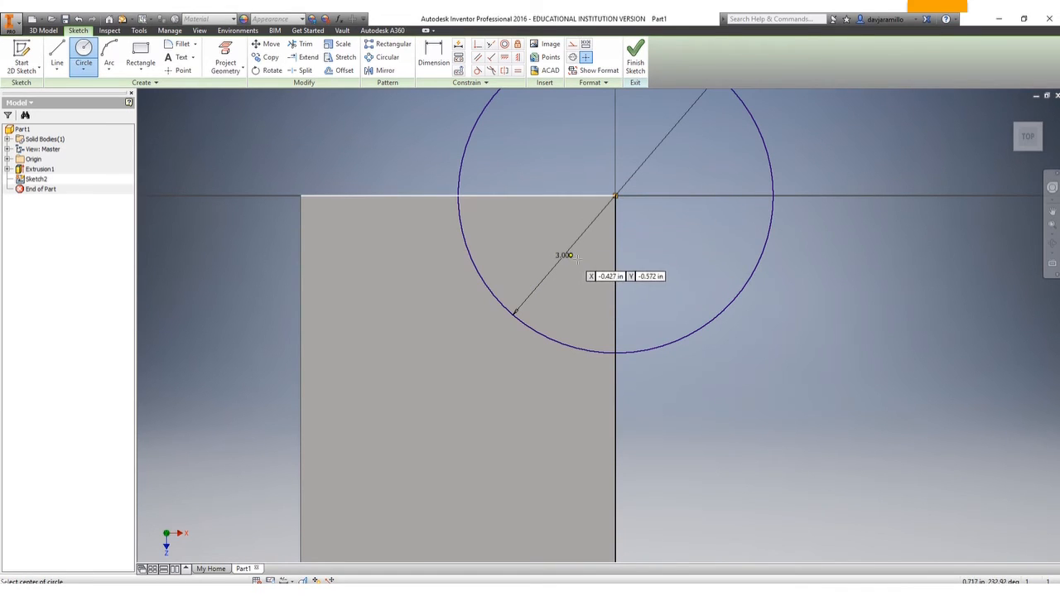
scroll(615, 315, "down", 2)
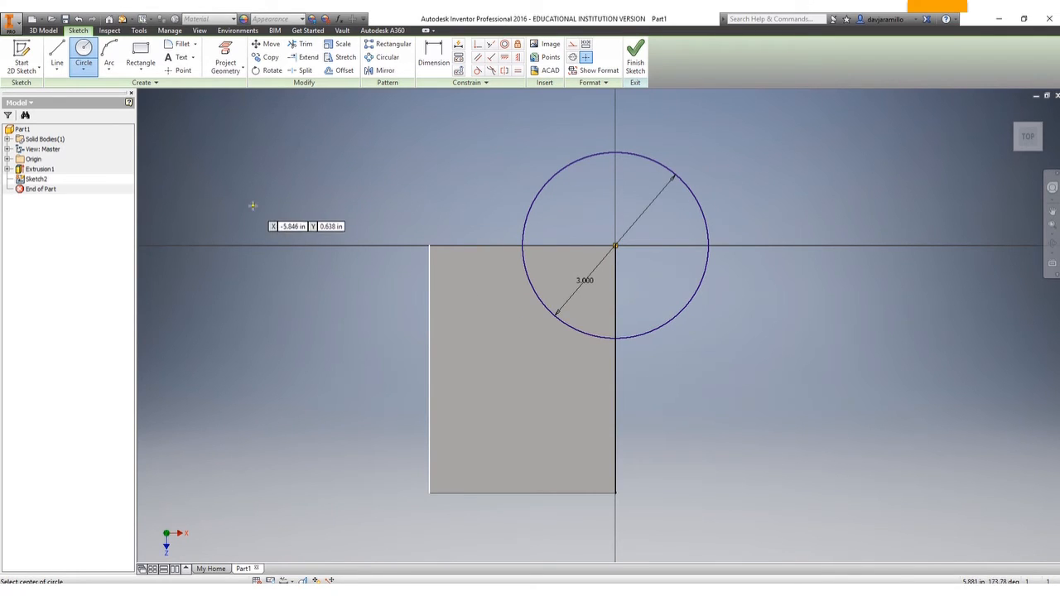
left_click(636, 62)
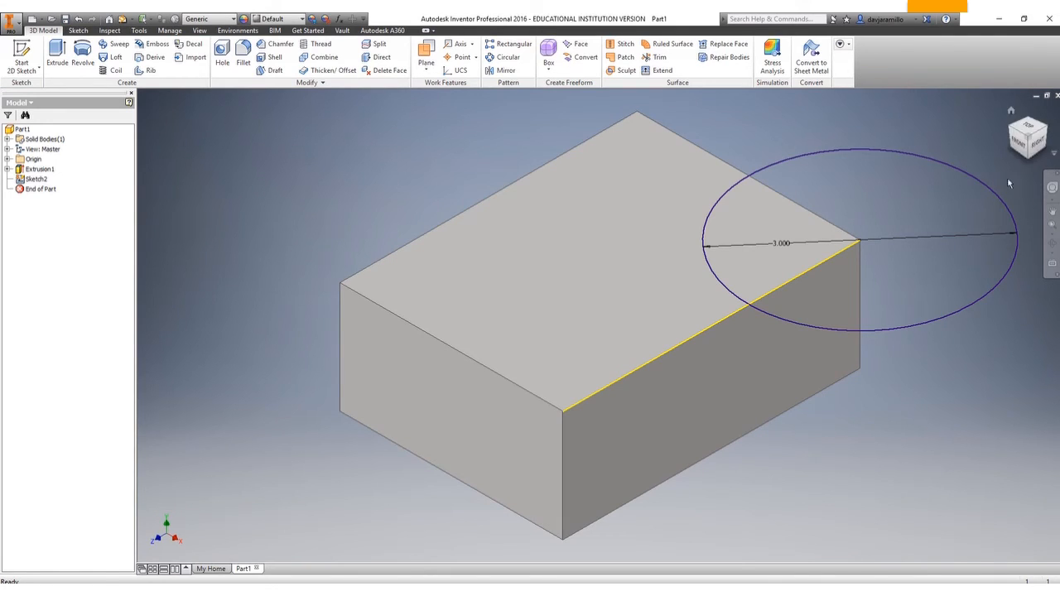
Step: Extrude the 3 in circle 0.5 in upward from the block's top face as a joined disc
mouse_move(1038, 142)
left_mouse_down()
mouse_move(1035, 80)
mouse_move(1007, 87)
left_mouse_up()
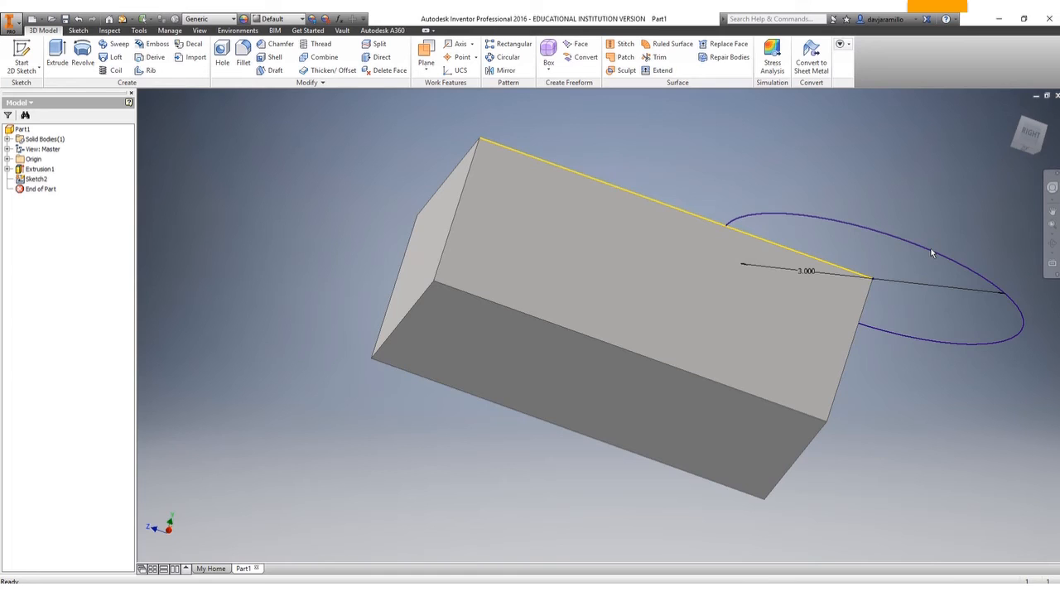
left_click(631, 190)
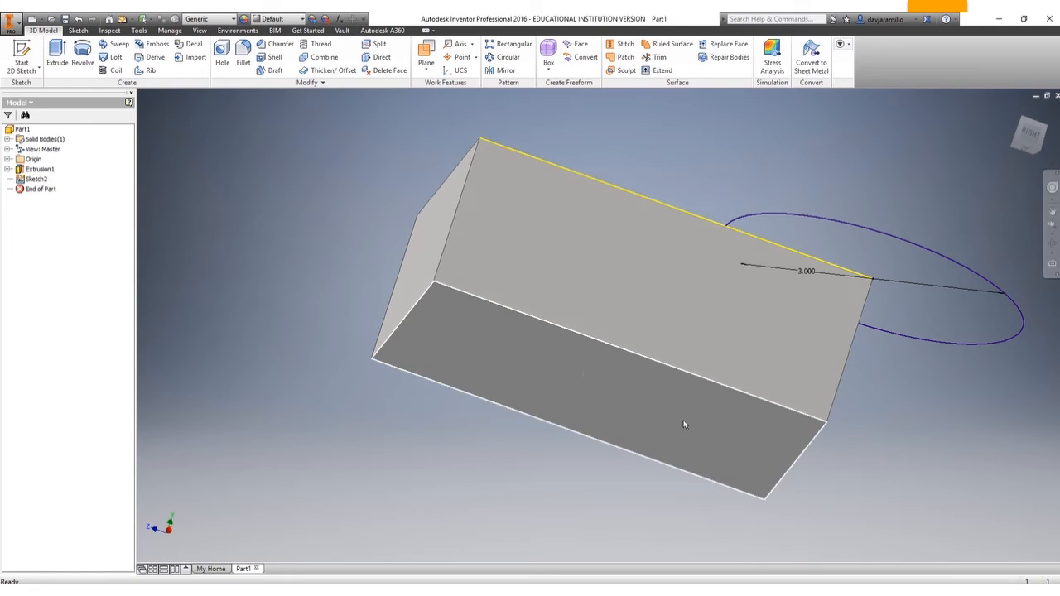
left_click_drag(1030, 139, 1023, 207)
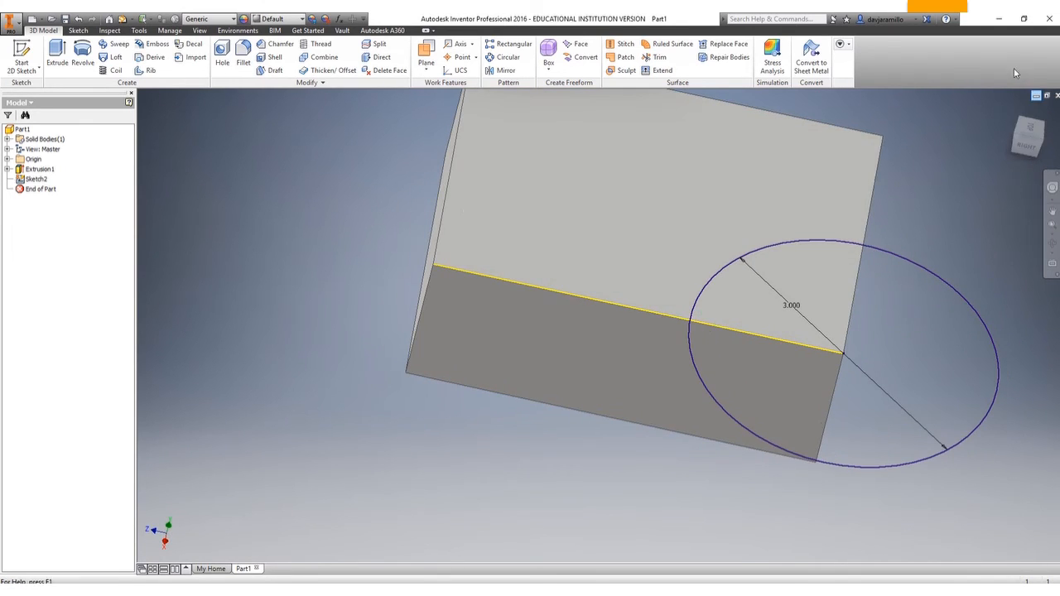
left_click(1011, 114)
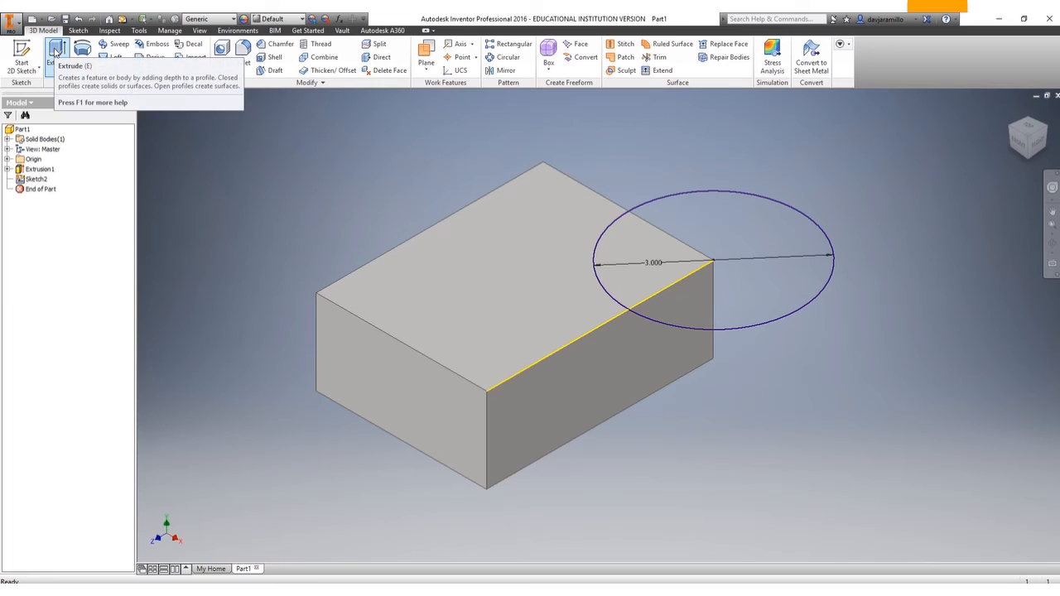
left_click(56, 51)
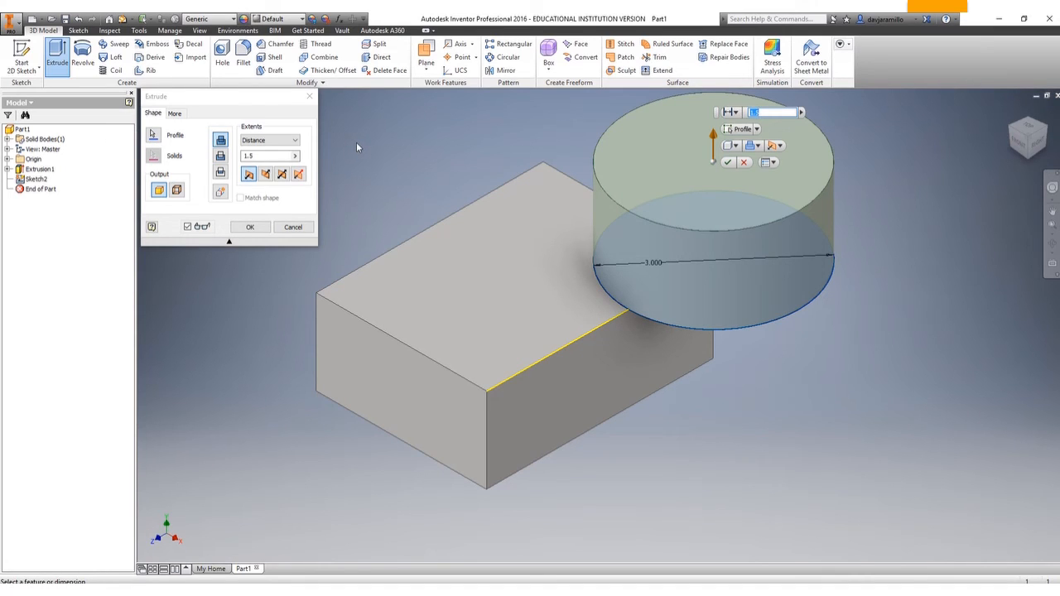
type(".5")
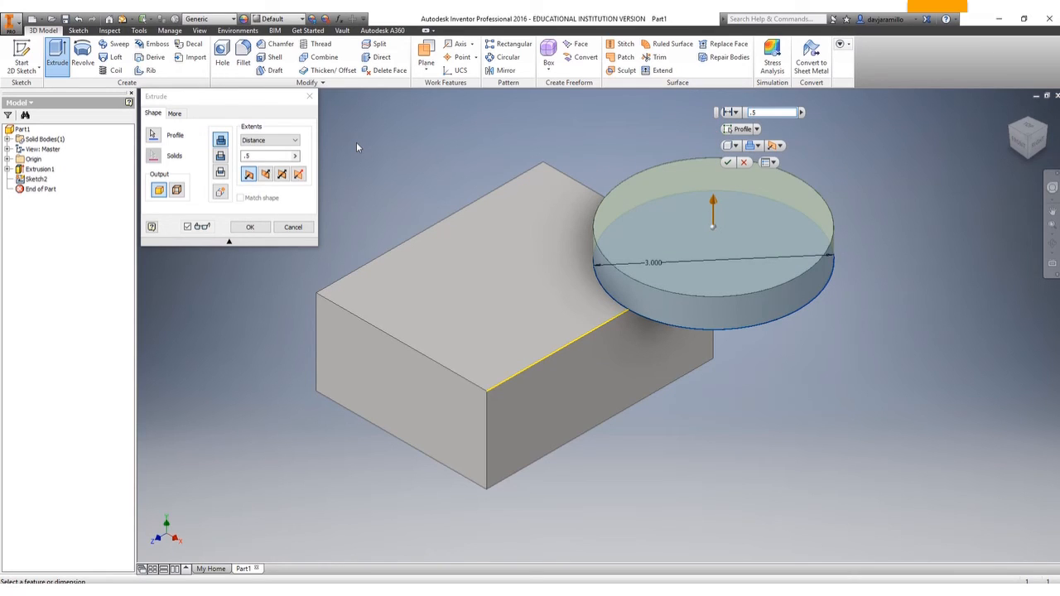
key("Return")
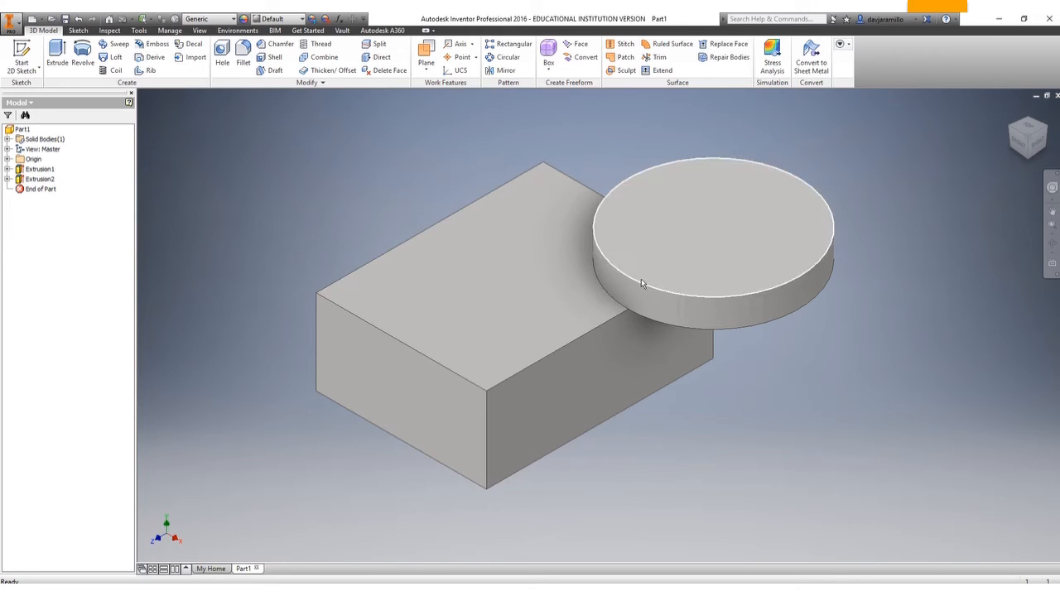
Step: Sketch a 3 in diameter circle on the block's top face, centered on the corner diagonally opposite the disc, and finish the sketch
mouse_move(1033, 151)
left_mouse_down()
mouse_move(1028, 104)
mouse_move(991, 68)
mouse_move(939, 80)
mouse_move(945, 109)
mouse_move(960, 112)
mouse_move(913, 106)
left_mouse_up()
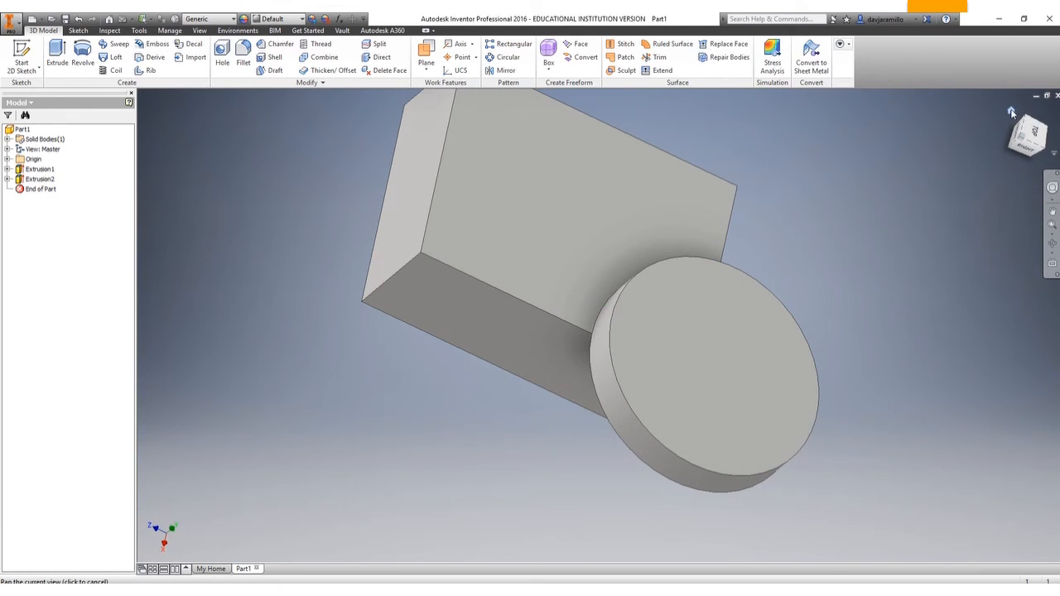
left_click(1010, 110)
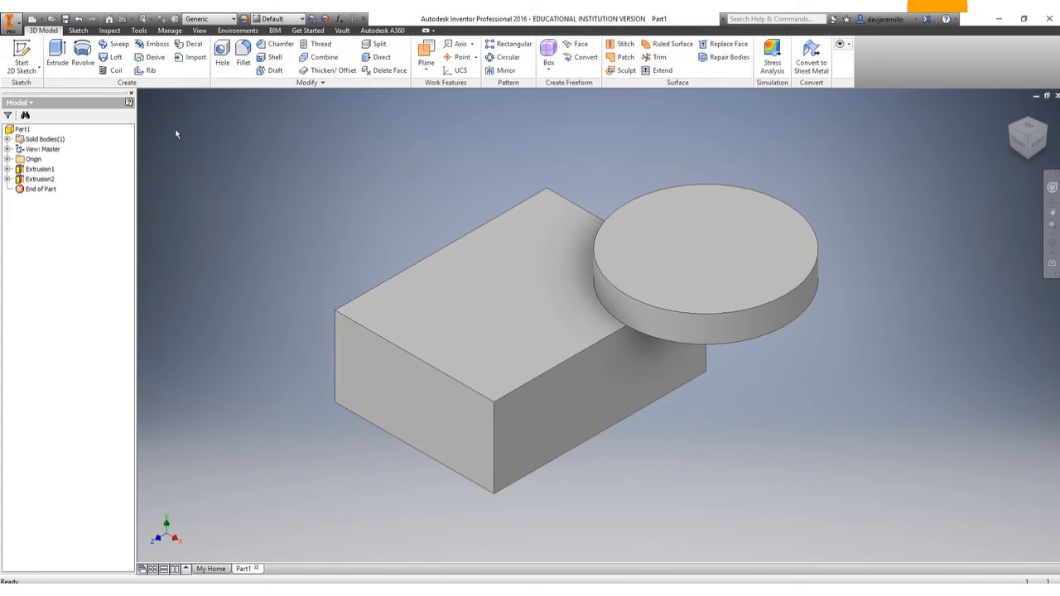
left_click(22, 63)
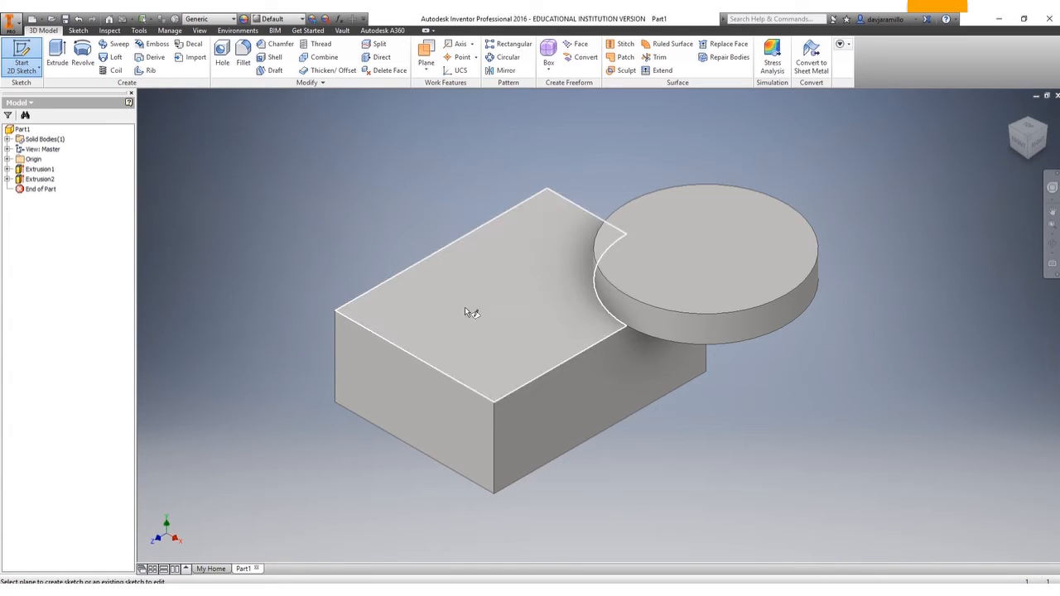
left_click(505, 315)
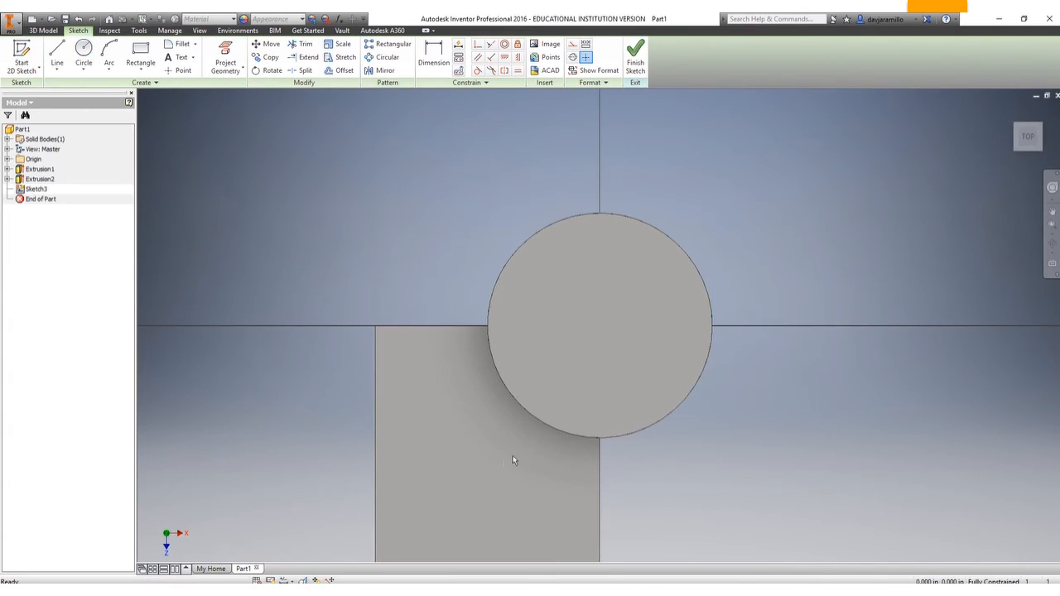
mouse_move(513, 457)
middle_mouse_down()
mouse_move(592, 269)
mouse_move(582, 300)
middle_mouse_up()
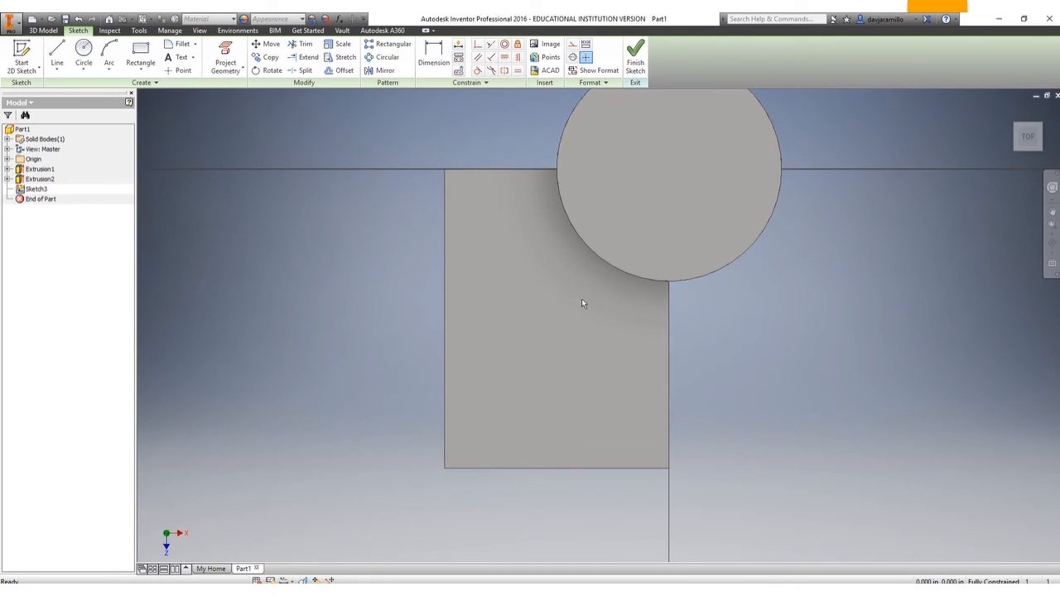
left_click(84, 54)
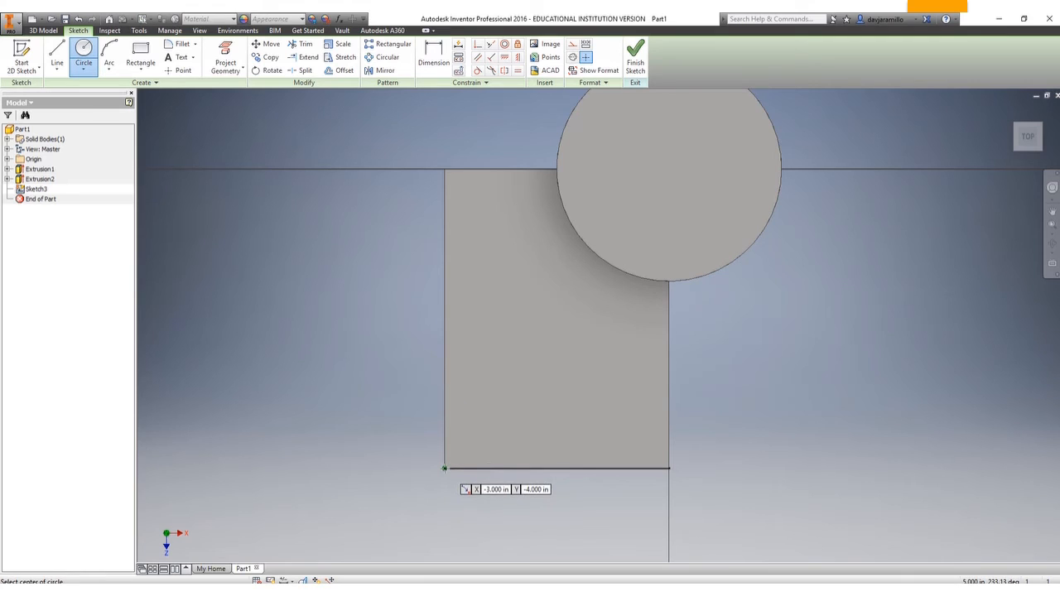
left_click(445, 469)
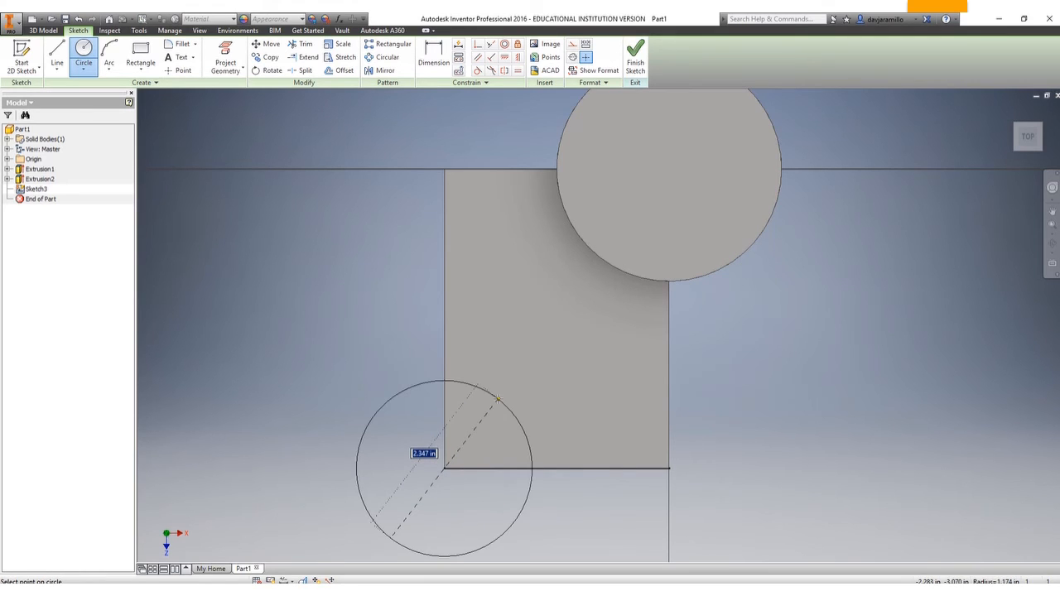
type("3")
key("Return")
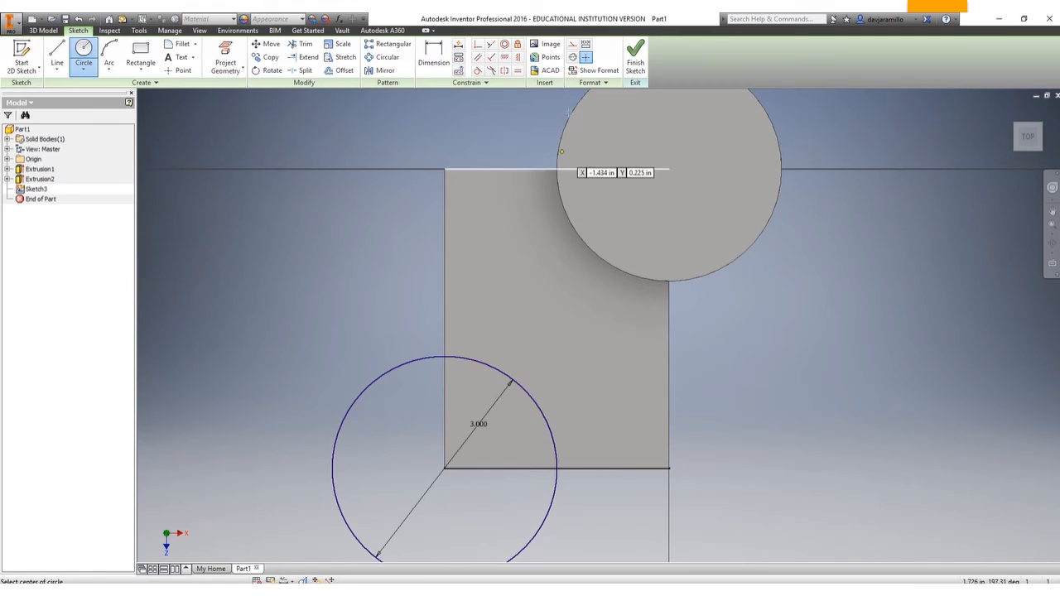
left_click(635, 64)
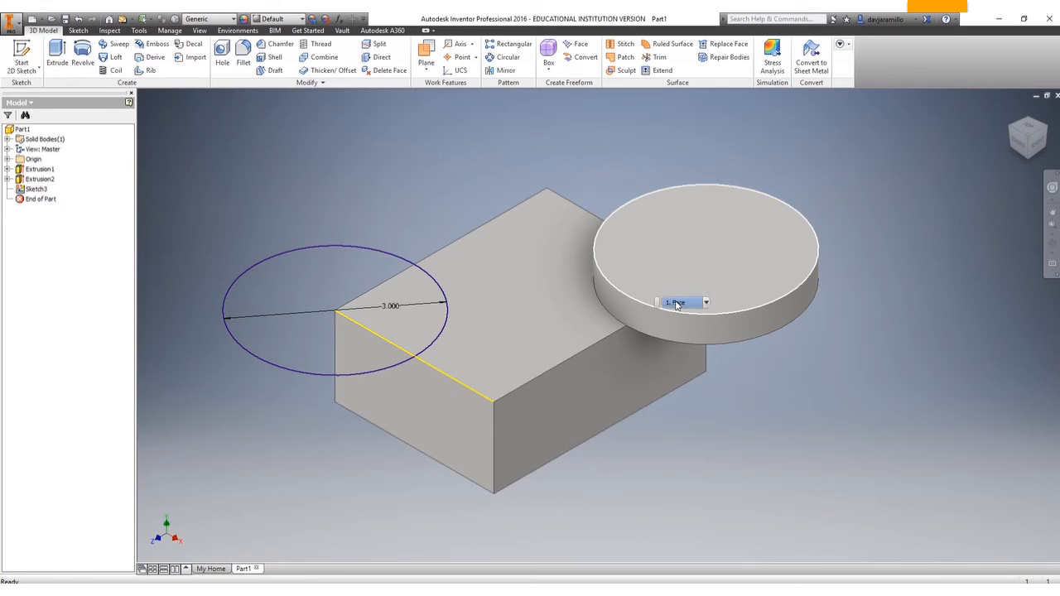
Step: Extrude the new circle 0.5 in downward into the block as a cut
left_click(58, 55)
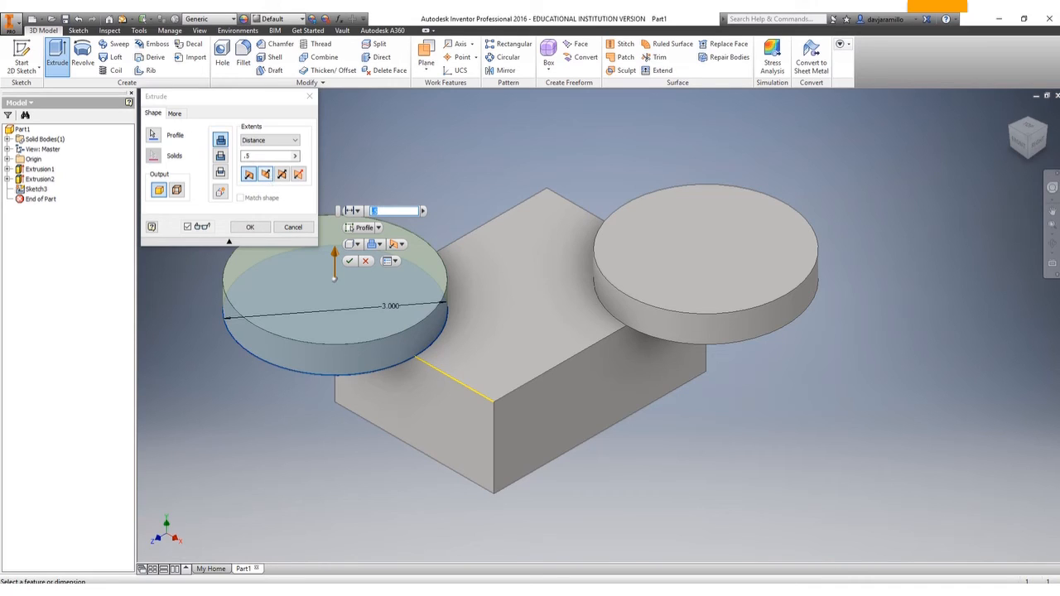
mouse_move(333, 241)
left_mouse_down()
mouse_move(286, 227)
mouse_move(267, 183)
left_mouse_up()
key("Escape")
left_click(267, 175)
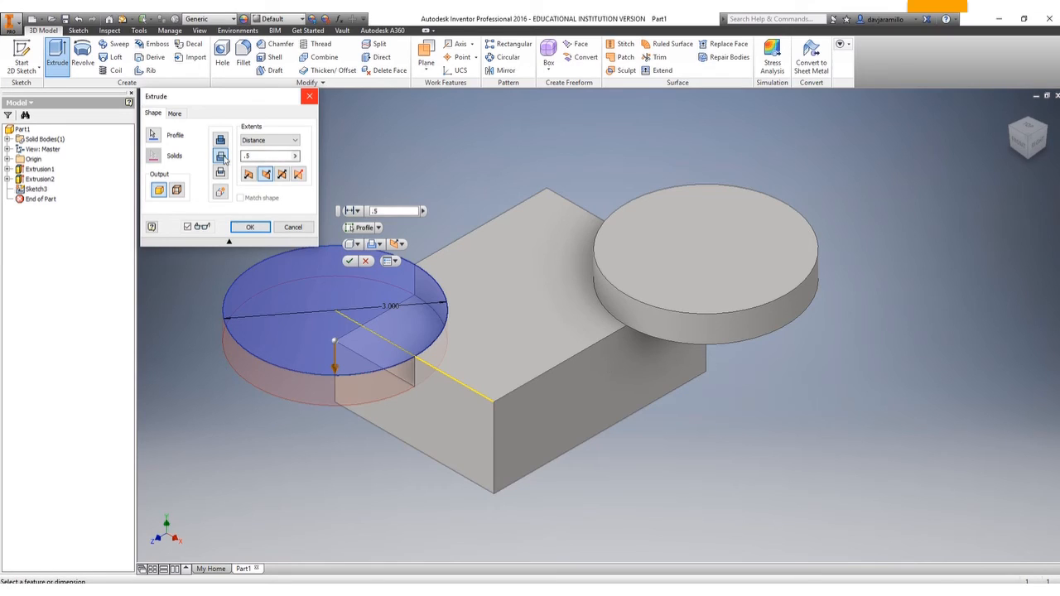
left_click(249, 228)
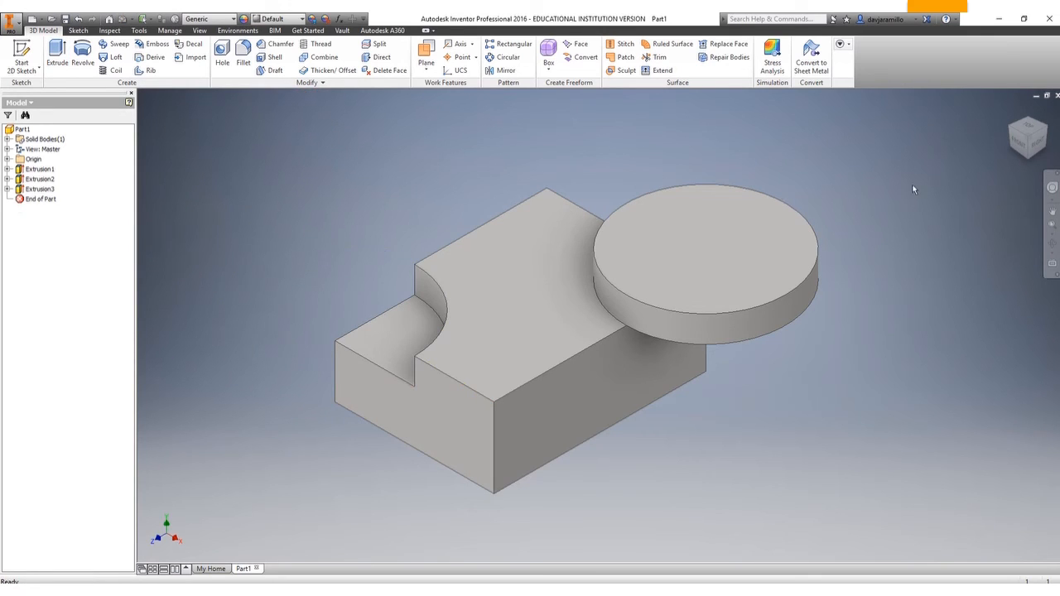
Step: Examine the part's extrusion features in the model tree and the sketch contained in the first extrusion
left_click(1030, 130)
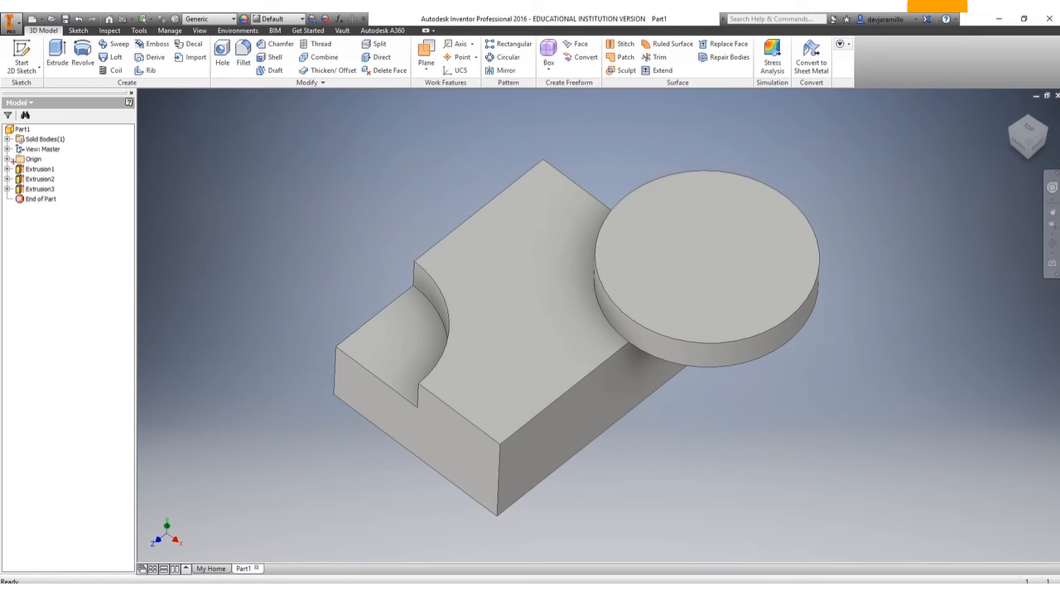
mouse_move(8, 162)
left_mouse_down()
mouse_move(93, 162)
mouse_move(93, 192)
mouse_move(14, 192)
mouse_move(1, 170)
left_mouse_up()
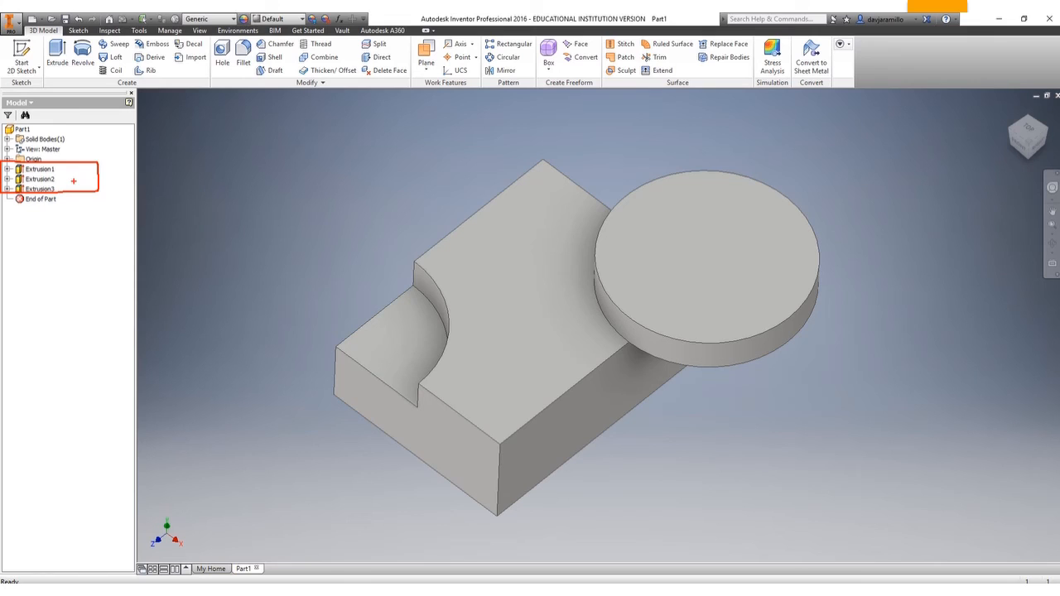
key("Escape")
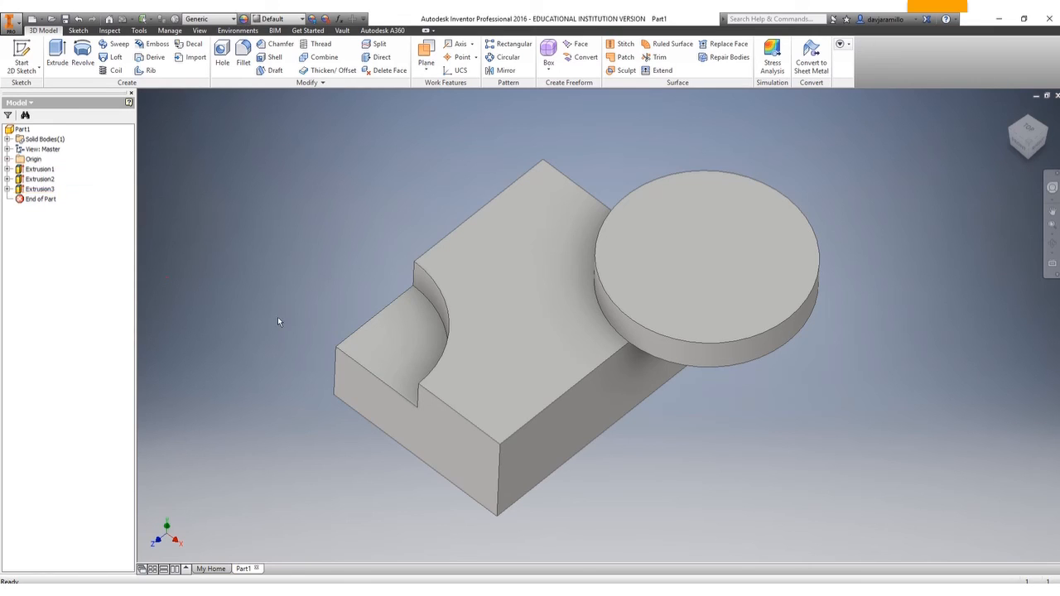
left_click(6, 169)
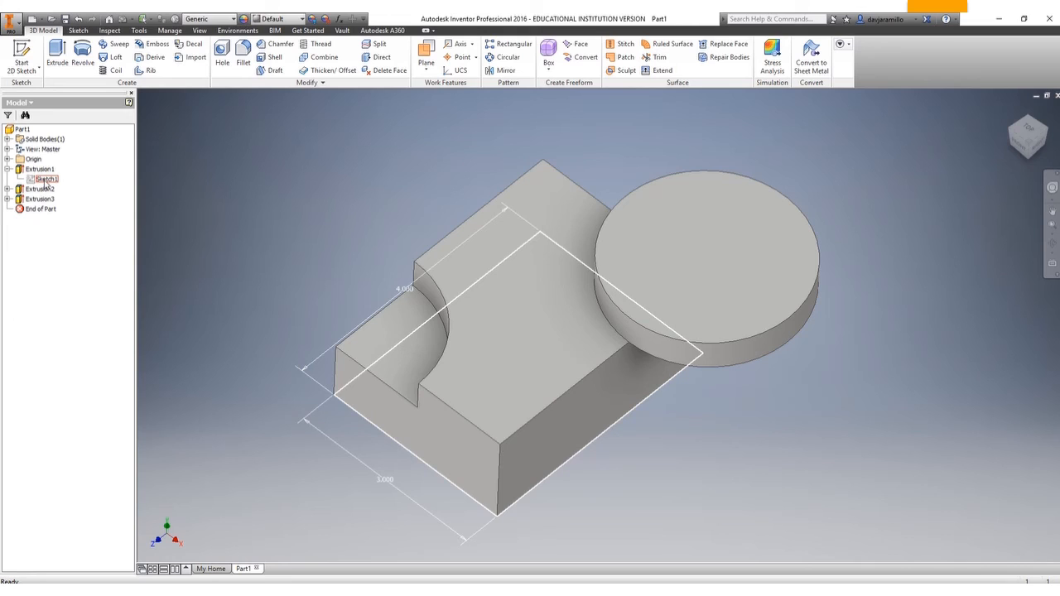
left_click(7, 169)
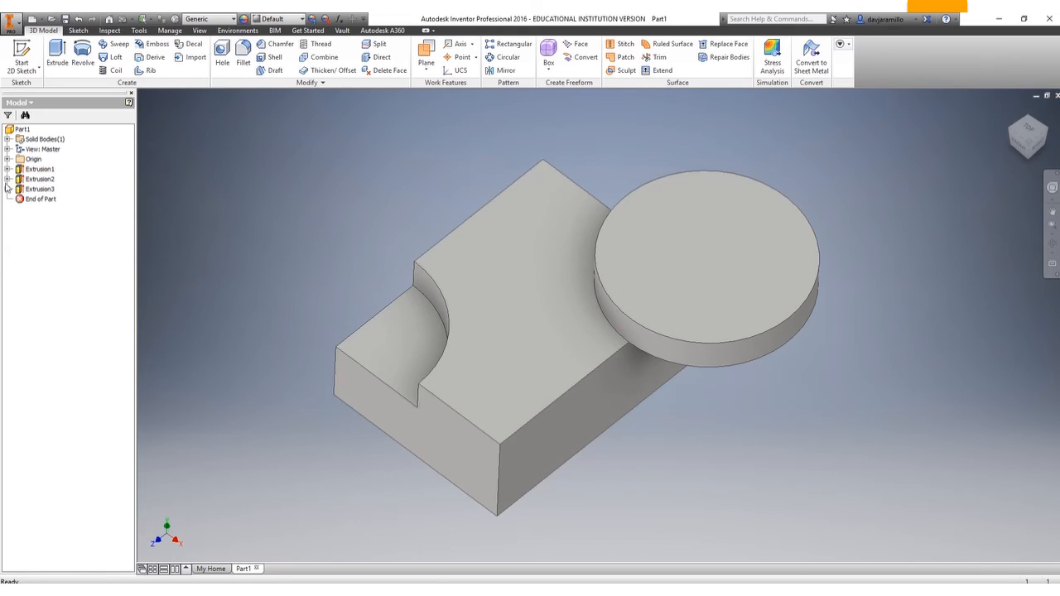
Step: Expand the disc's extrusion in the model tree and open its circle sketch for editing
left_click(6, 179)
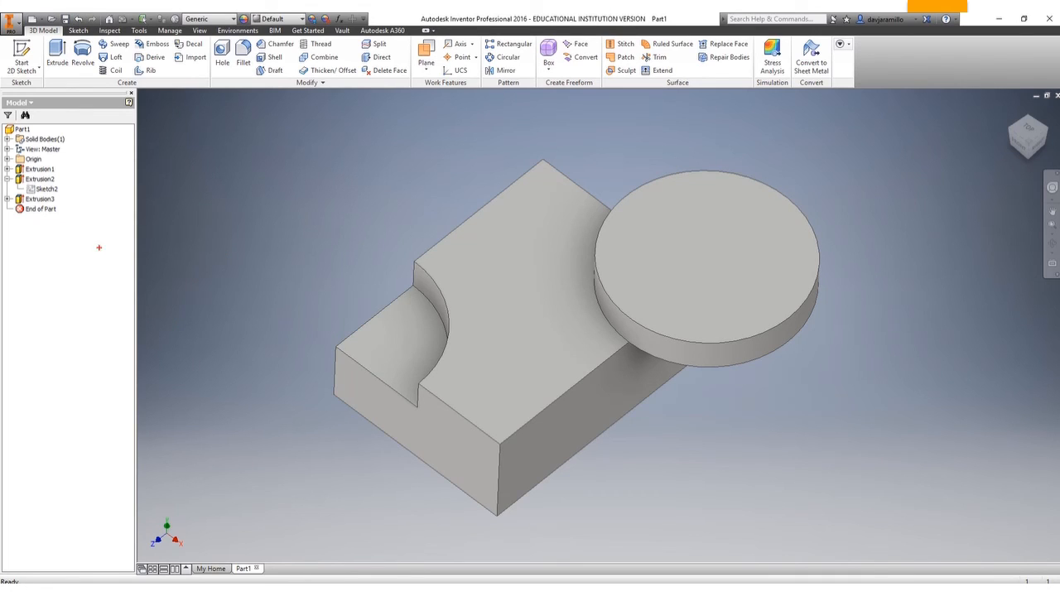
left_click_drag(7, 178, 13, 178)
mouse_move(122, 180)
left_mouse_down()
mouse_move(55, 179)
mouse_move(71, 185)
mouse_move(61, 190)
left_mouse_up()
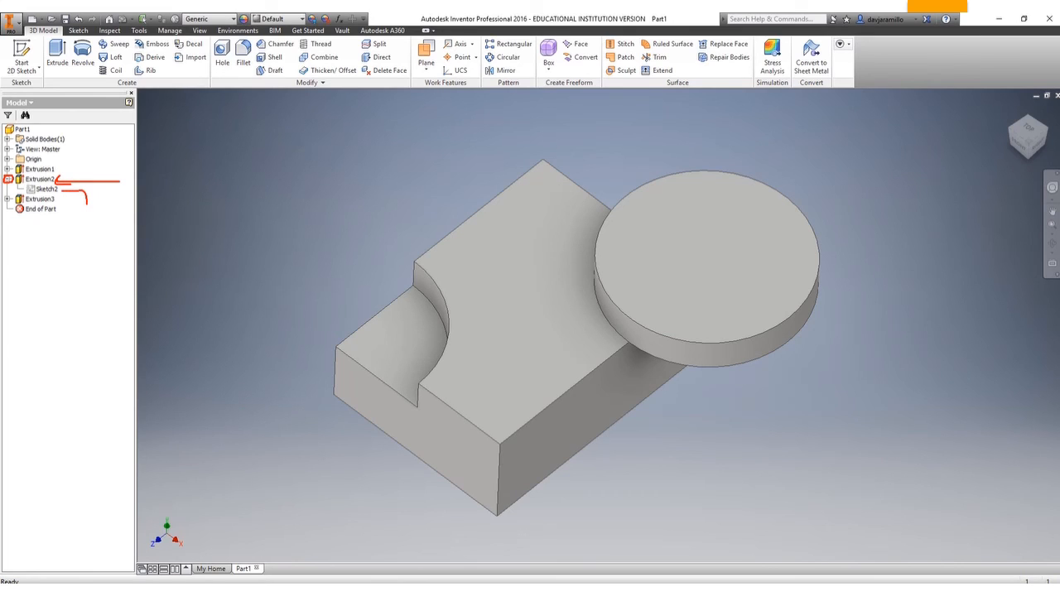
mouse_move(36, 190)
left_mouse_down()
mouse_move(23, 159)
mouse_move(23, 205)
left_mouse_up()
key("Escape")
double_click(30, 190)
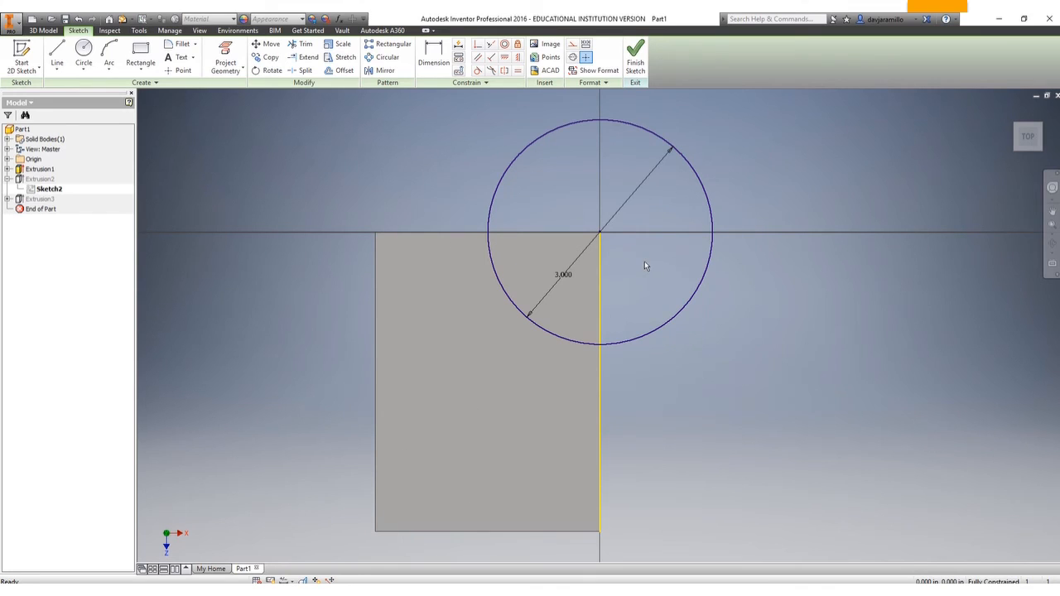
Step: Set the disc circle's diameter to 1.5 in and finish the sketch, sending the incoming call to voicemail
double_click(563, 275)
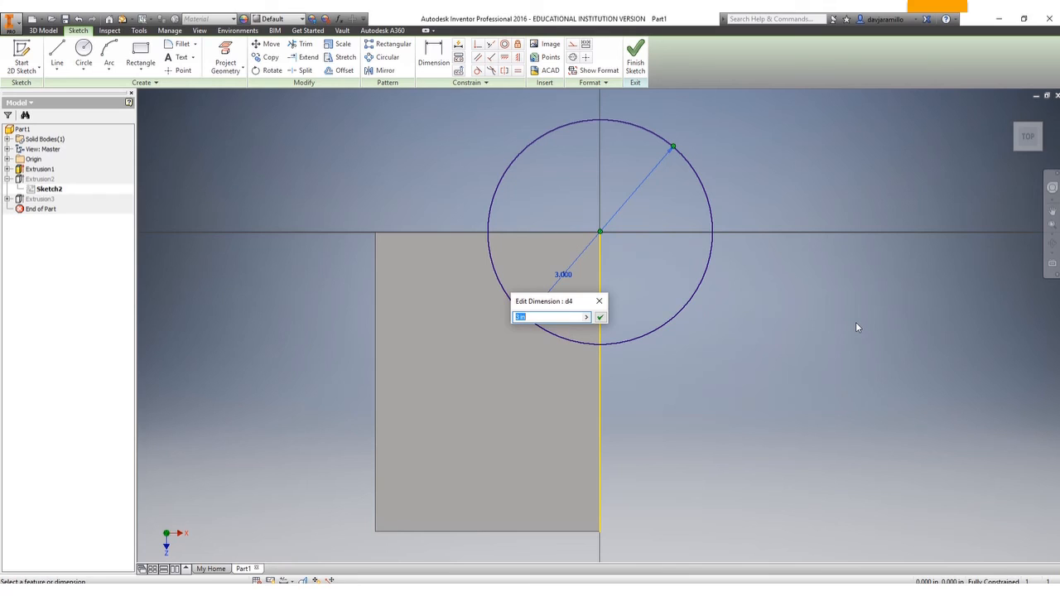
type("1.5")
key("Return")
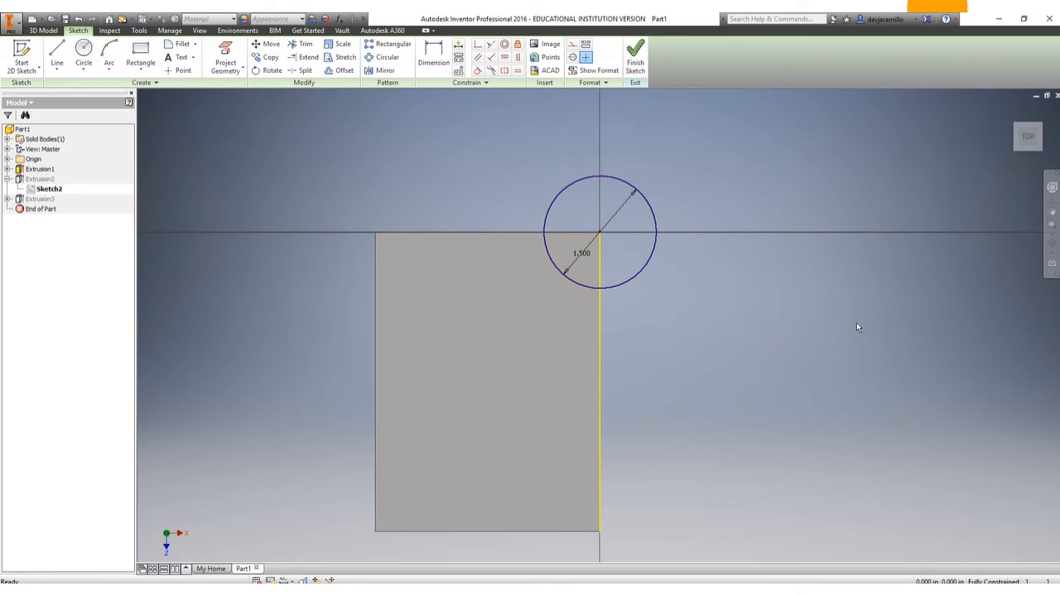
left_click(634, 65)
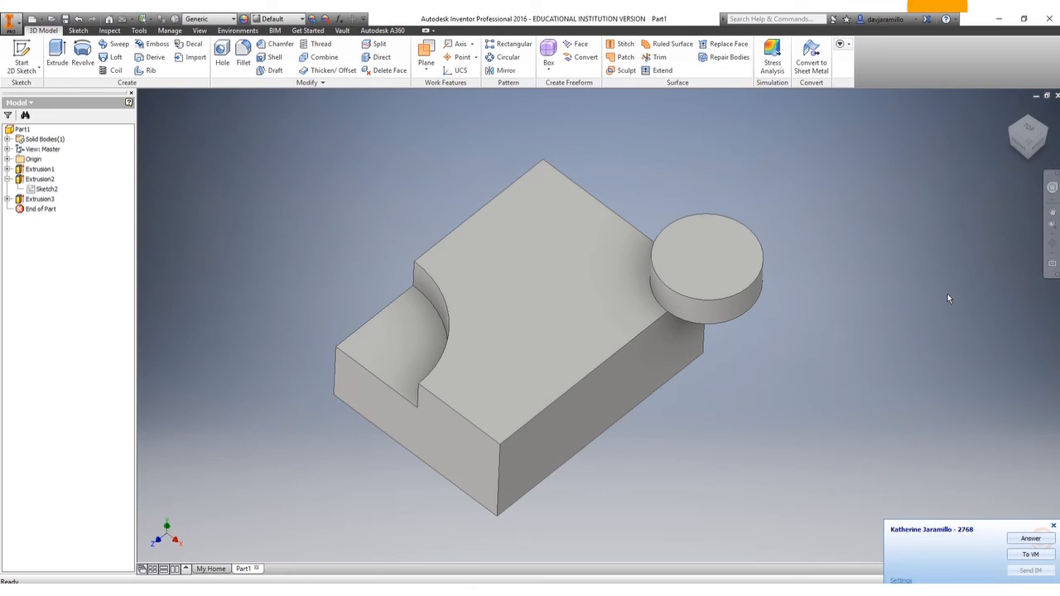
left_click(1028, 553)
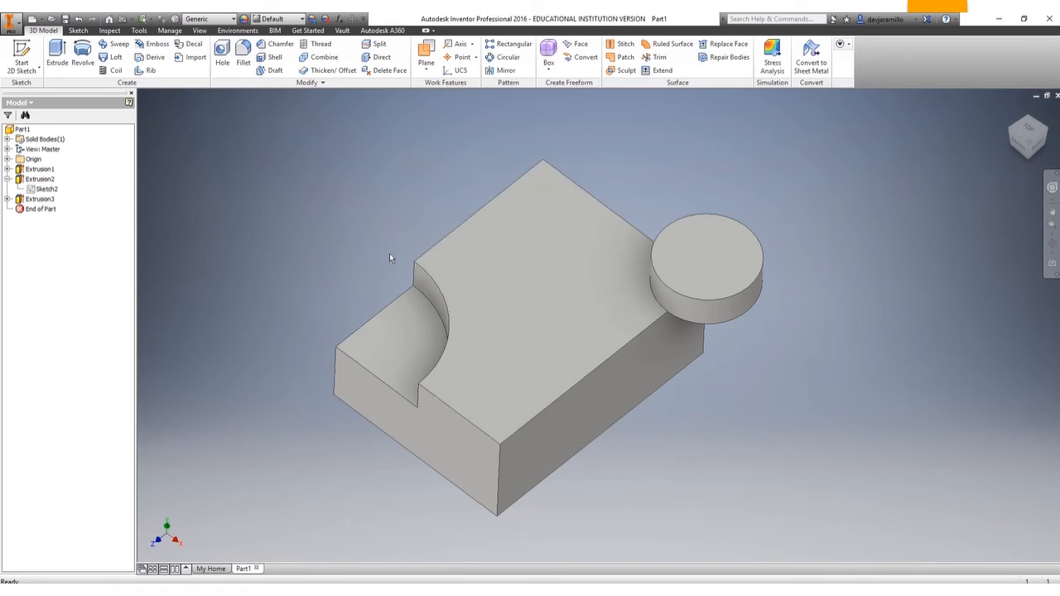
Step: Start a sketch on the block's top face and draw two connected 1 in lines from the uncut corner, along the long edge and perpendicularly inward
left_click(26, 55)
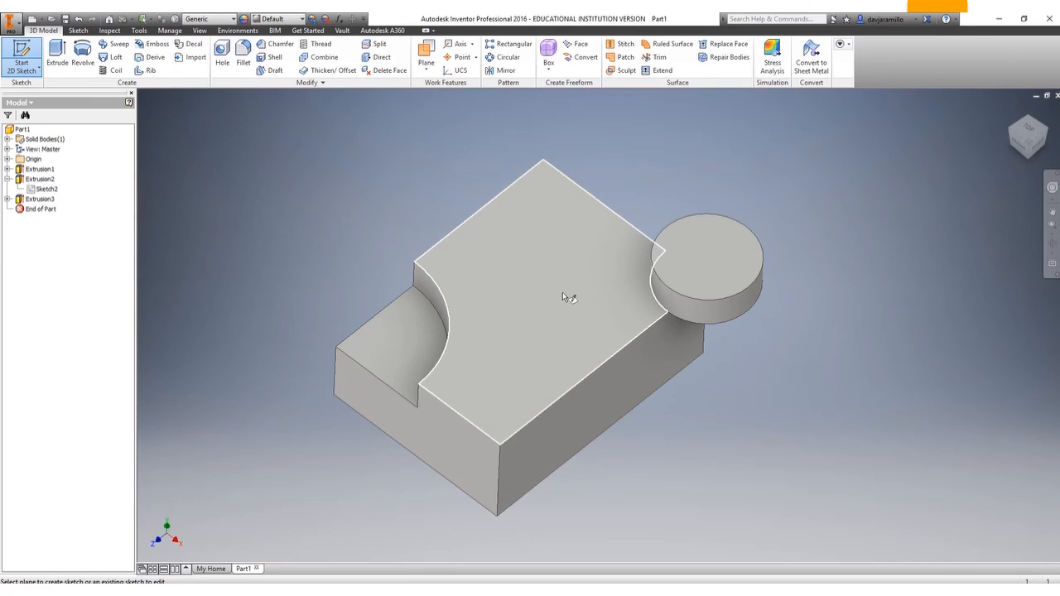
left_click(559, 317)
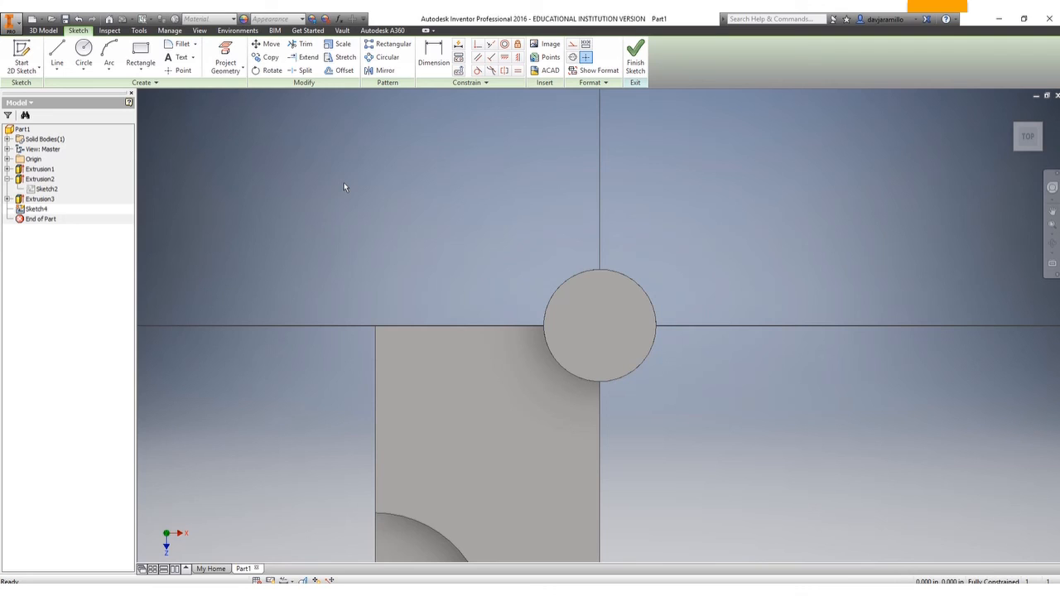
left_click(244, 71)
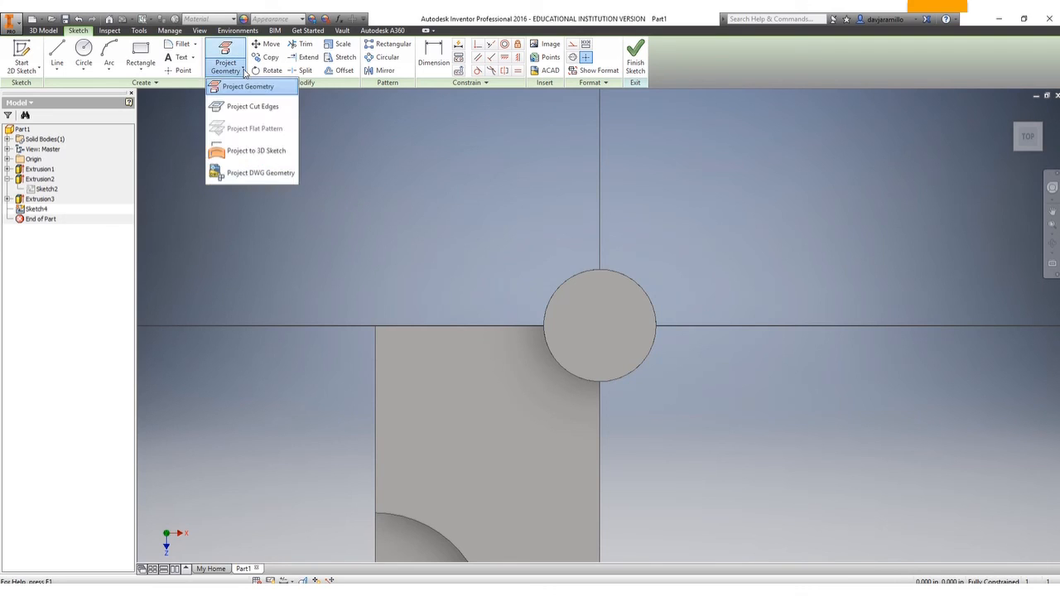
left_click(396, 162)
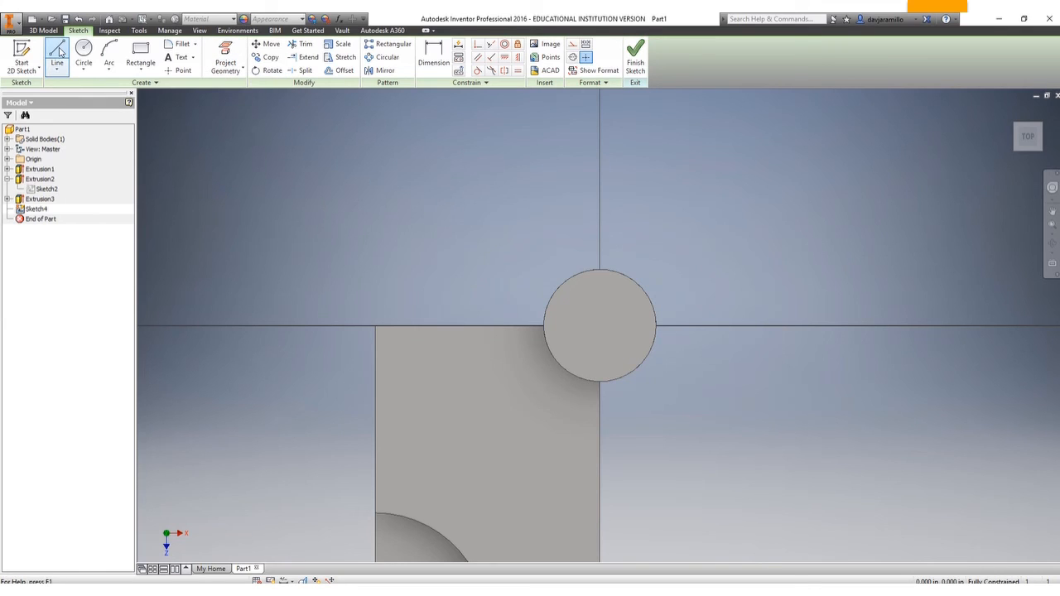
left_click(59, 51)
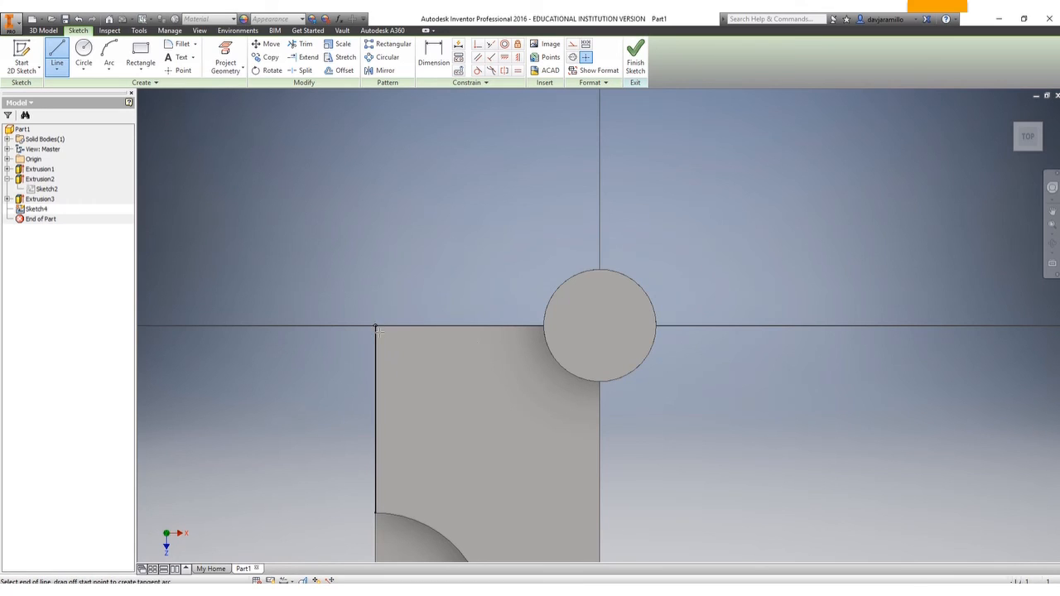
left_click(375, 325)
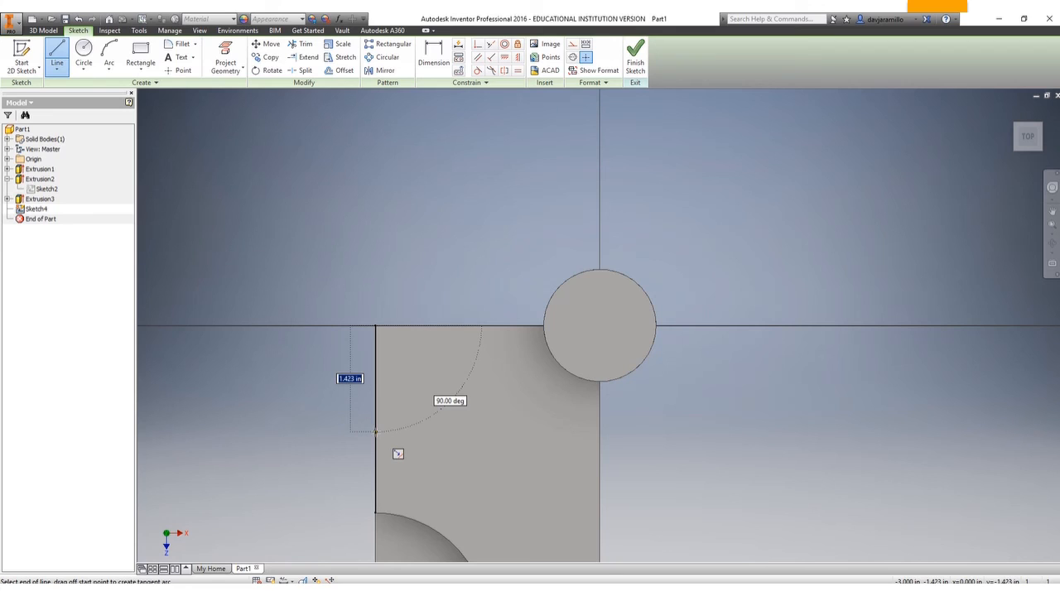
type("1")
key("Return")
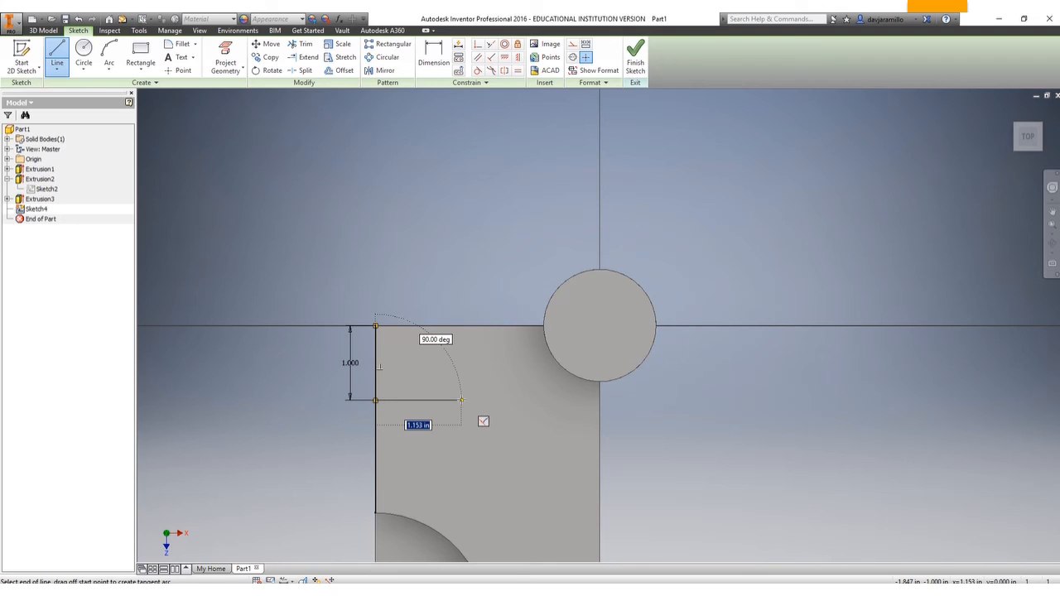
type("1")
key("Return")
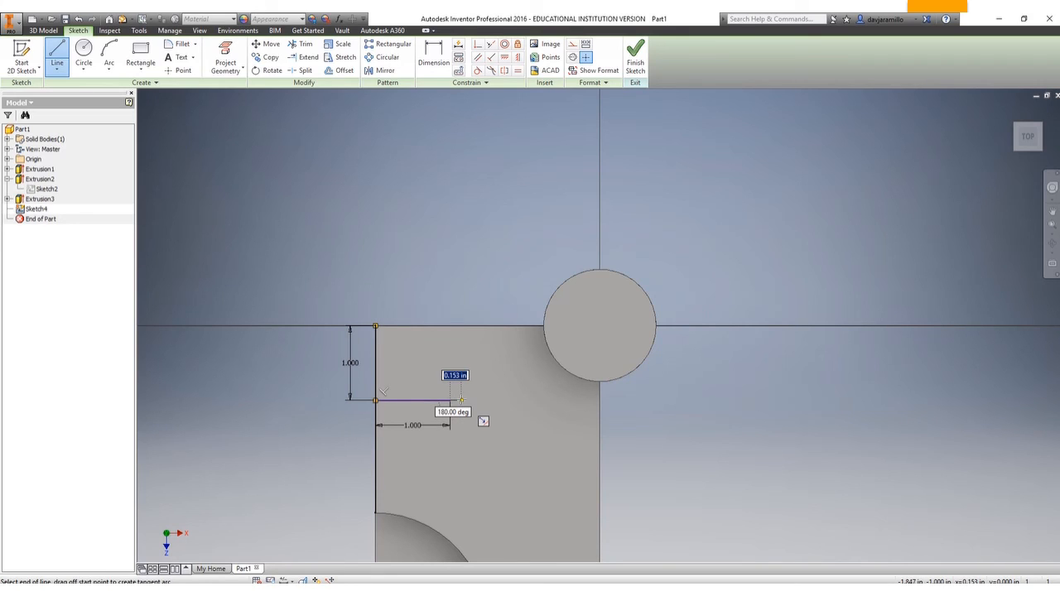
key("Escape")
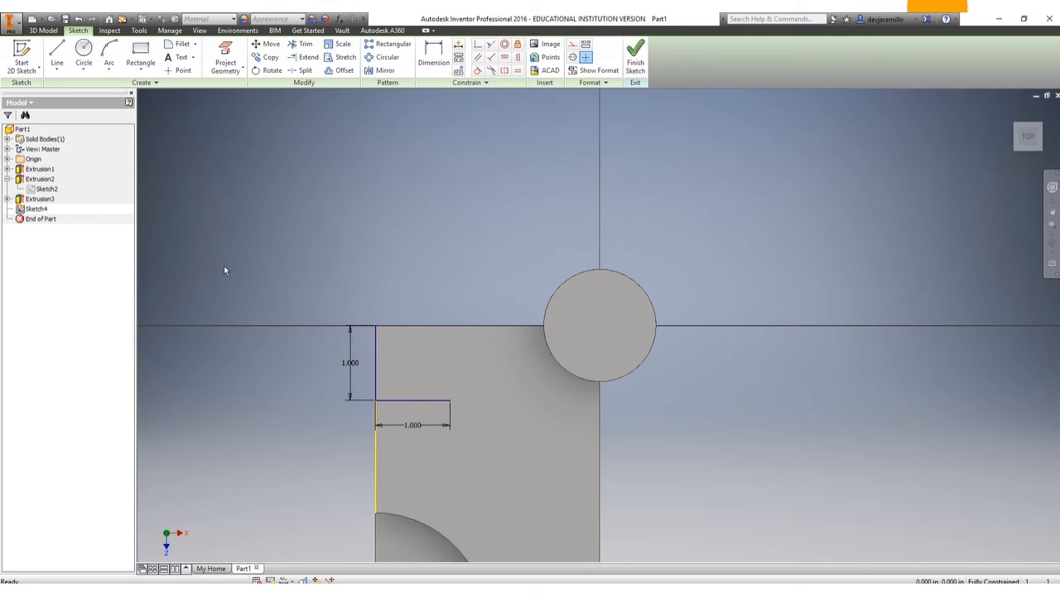
Step: Draw a 2 in diameter circle centered on the inner end of the perpendicular 1 in line
left_click(85, 53)
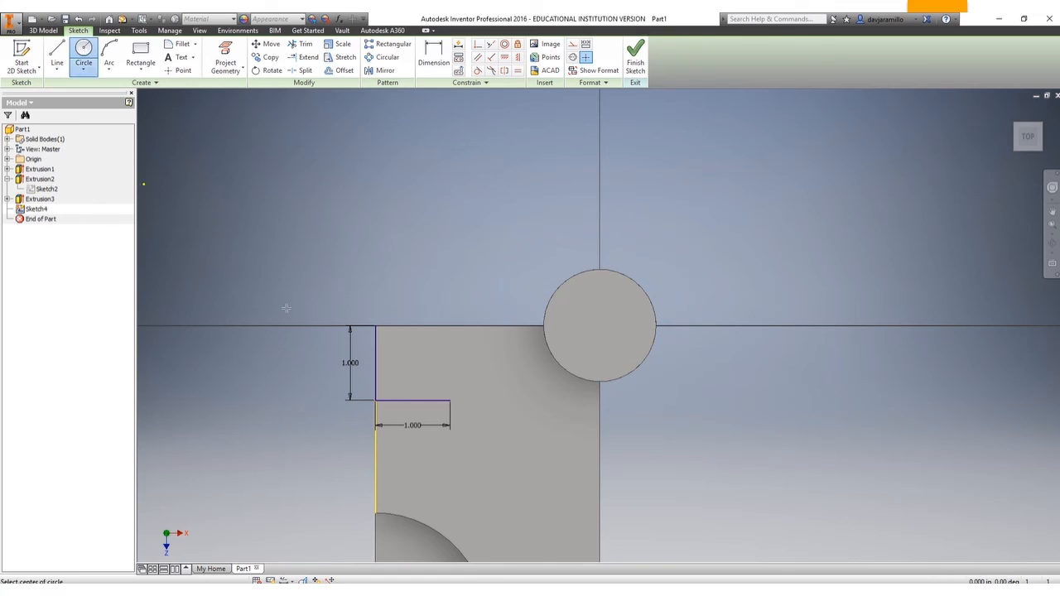
left_click(450, 400)
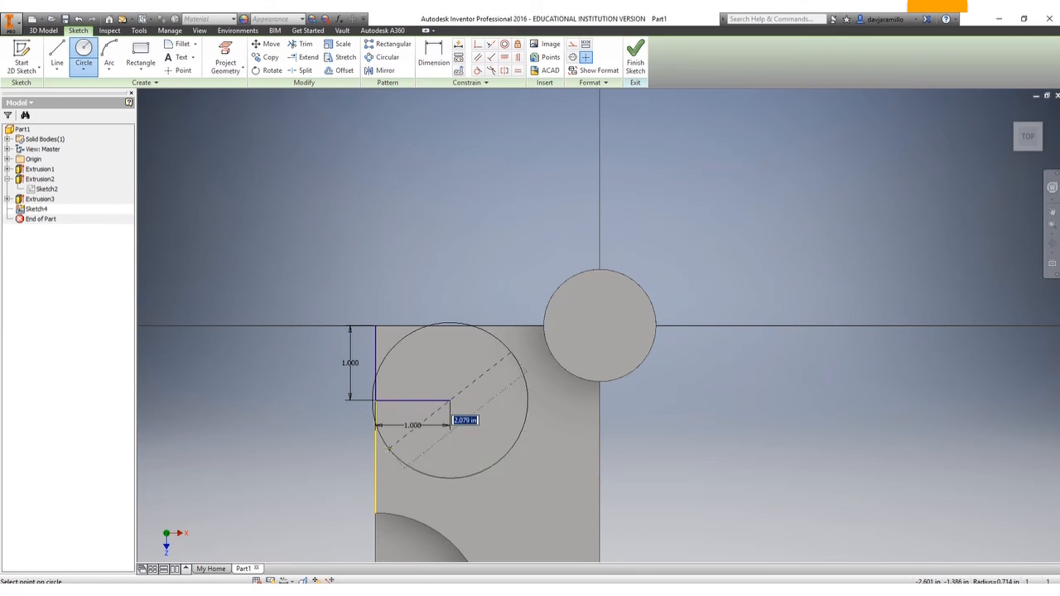
type("2")
key("Return")
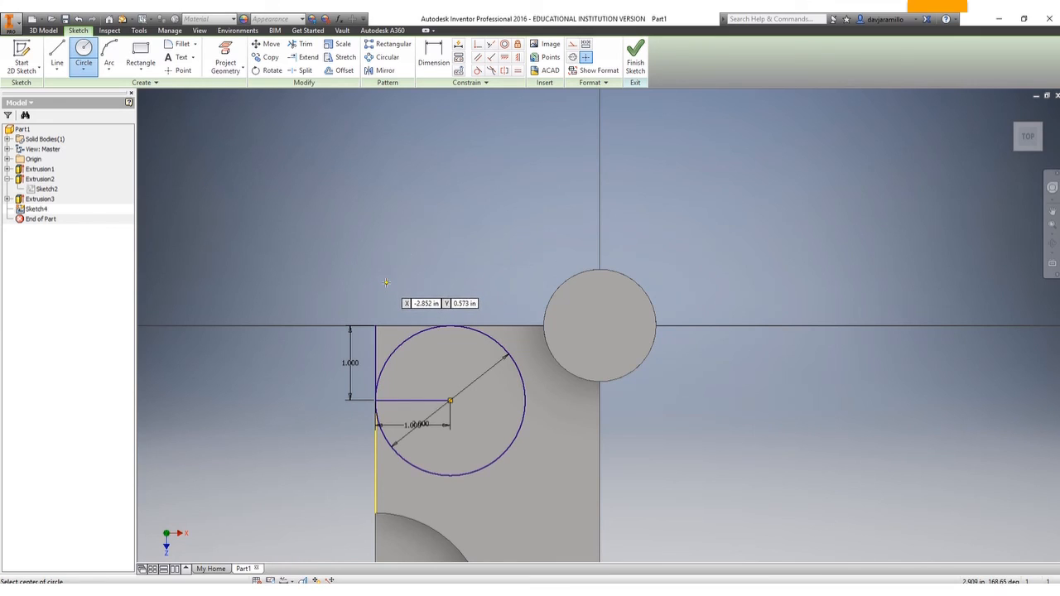
key("Escape")
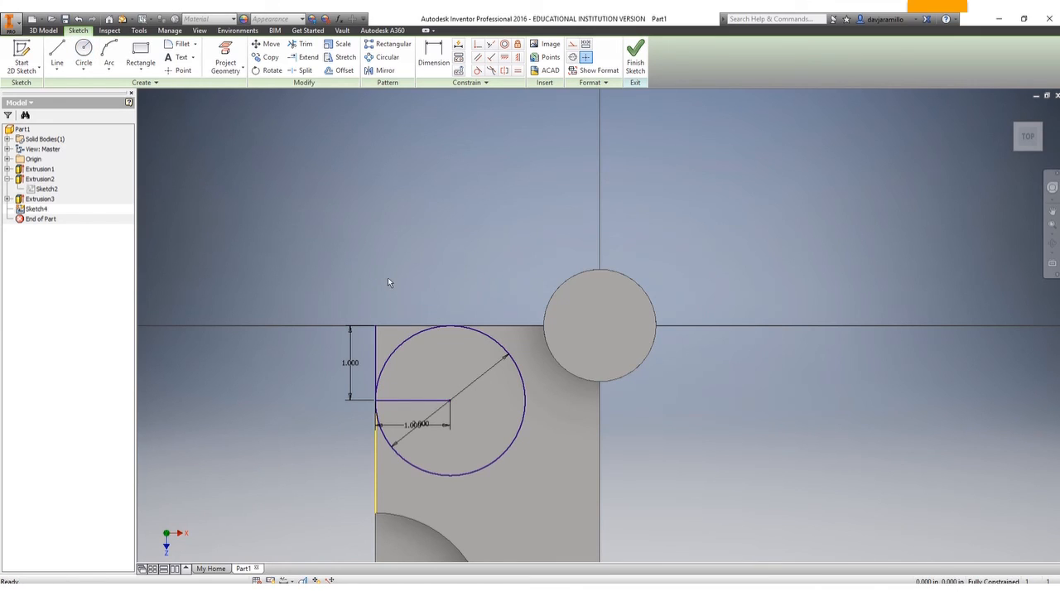
Step: Delete the two 1 in locating lines, leaving only the circle, and finish the sketch
left_click(376, 356)
key("Delete")
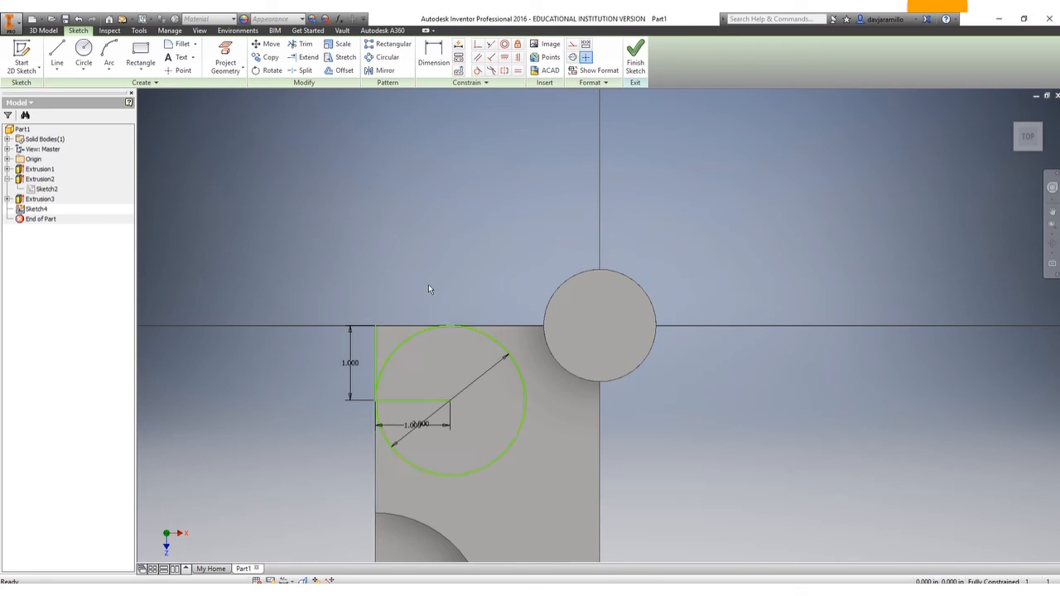
left_click(376, 352)
key("Delete")
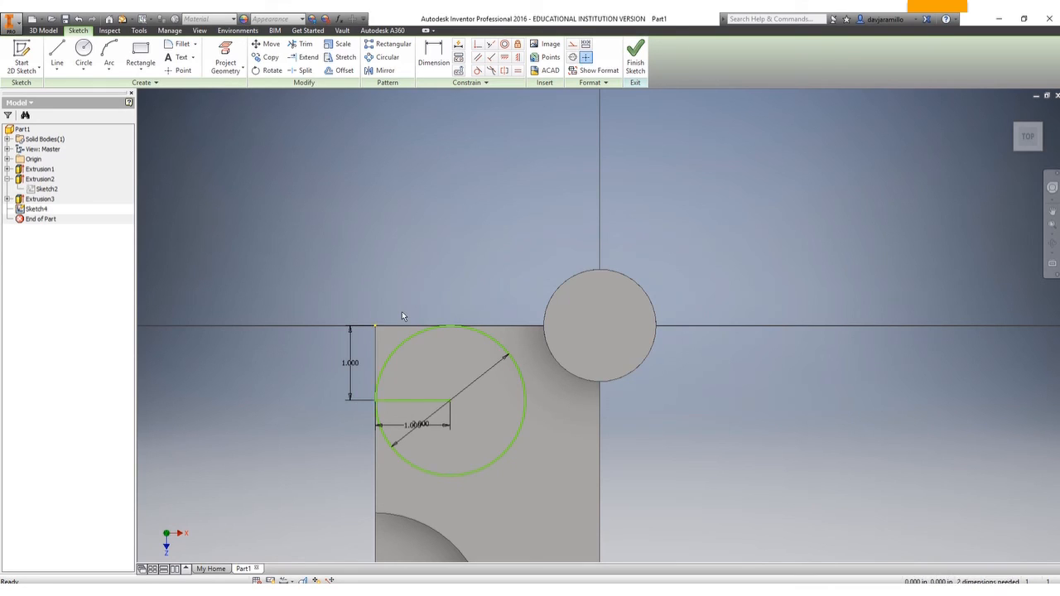
left_click(416, 402)
key("Delete")
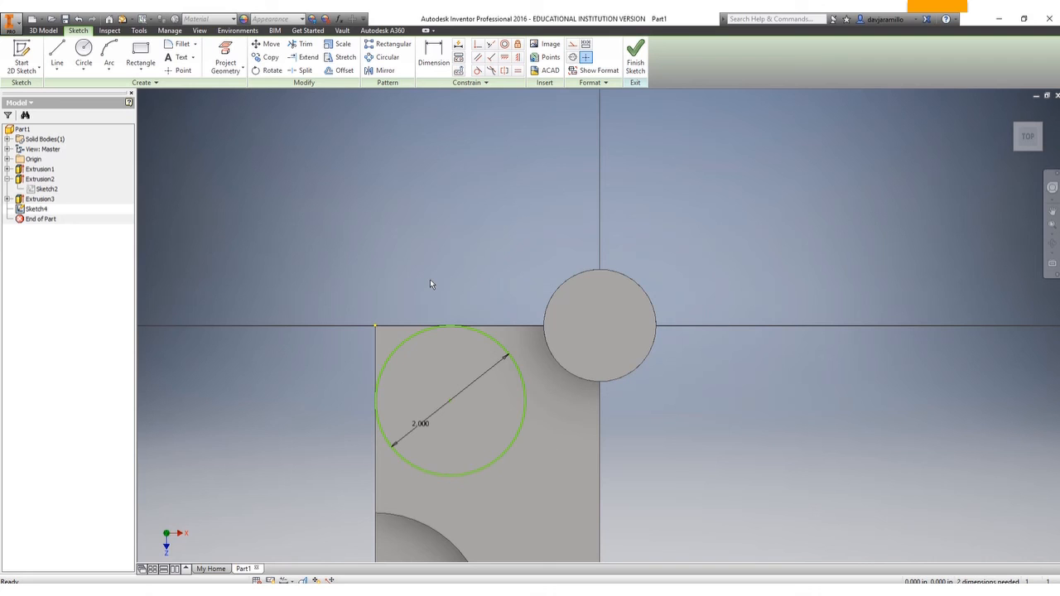
left_click(635, 58)
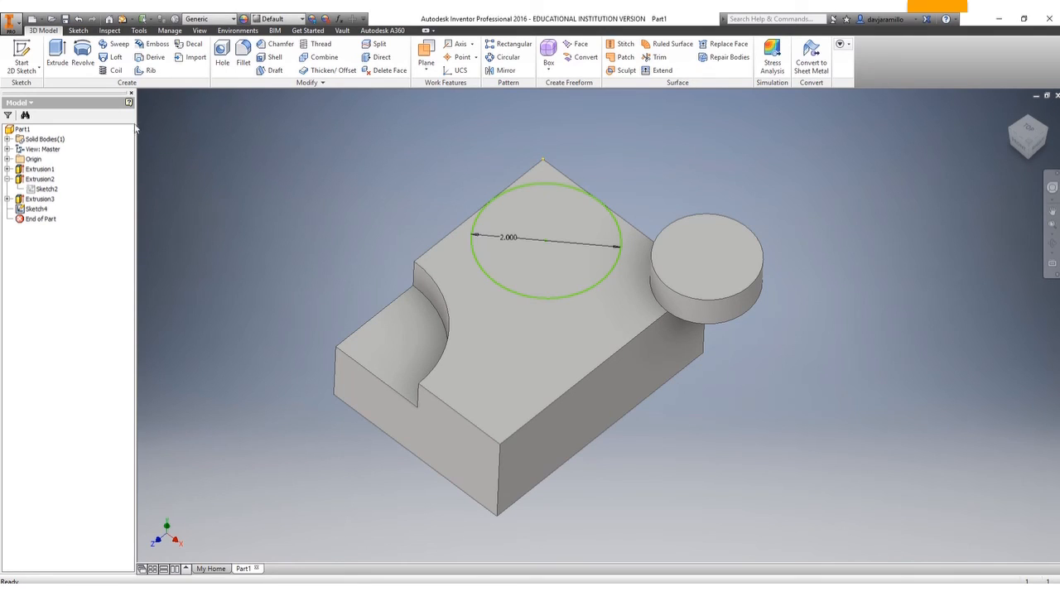
Step: Extrude the 2 in circle 2 in upward from the block's top face as a joined cylinder
left_click(57, 55)
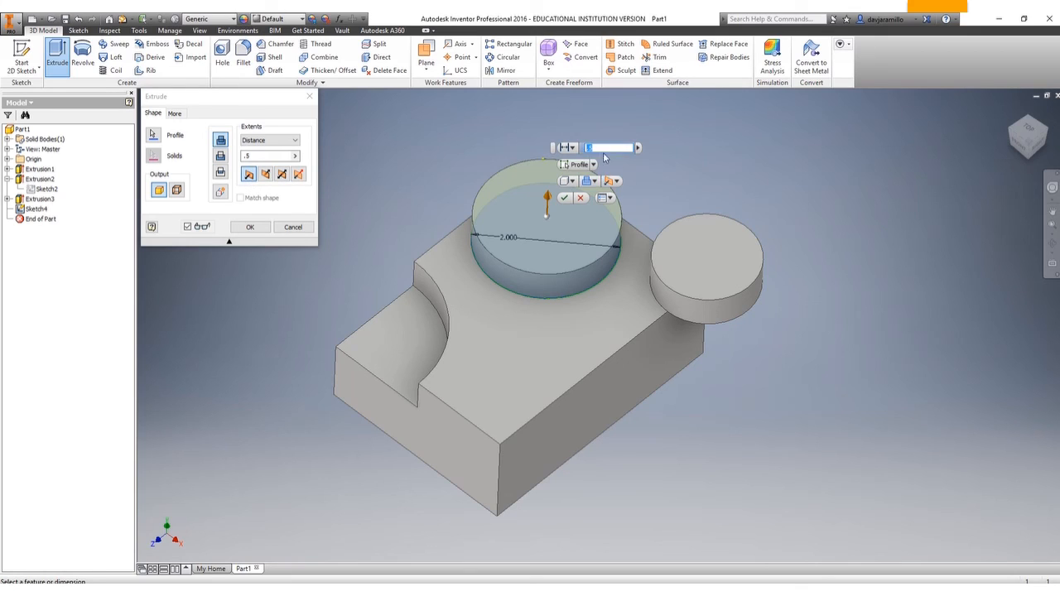
type("2")
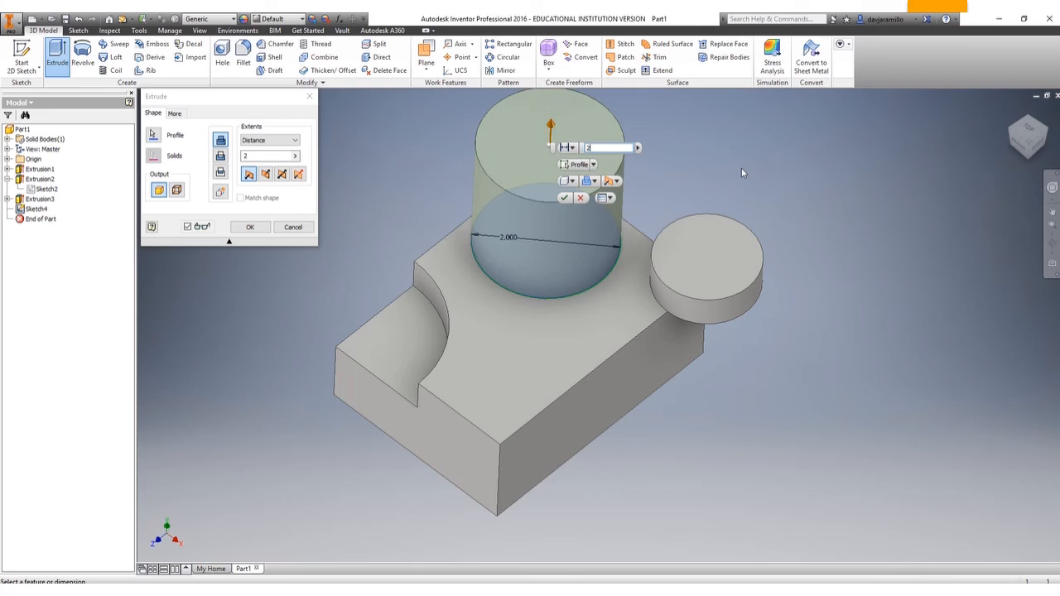
key("Return")
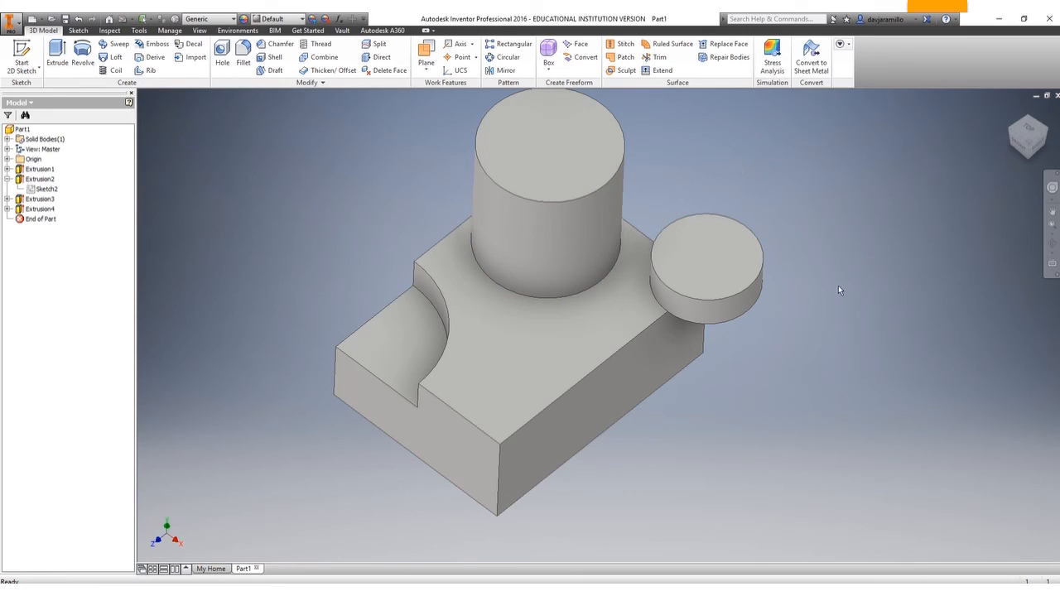
middle_click_drag(838, 290, 821, 346)
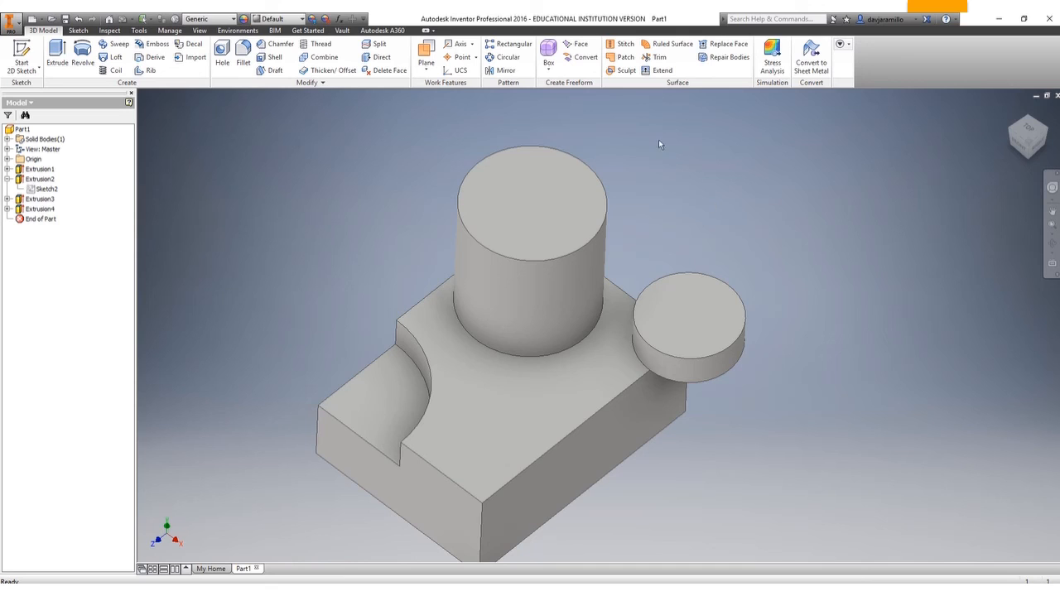
mouse_move(659, 18)
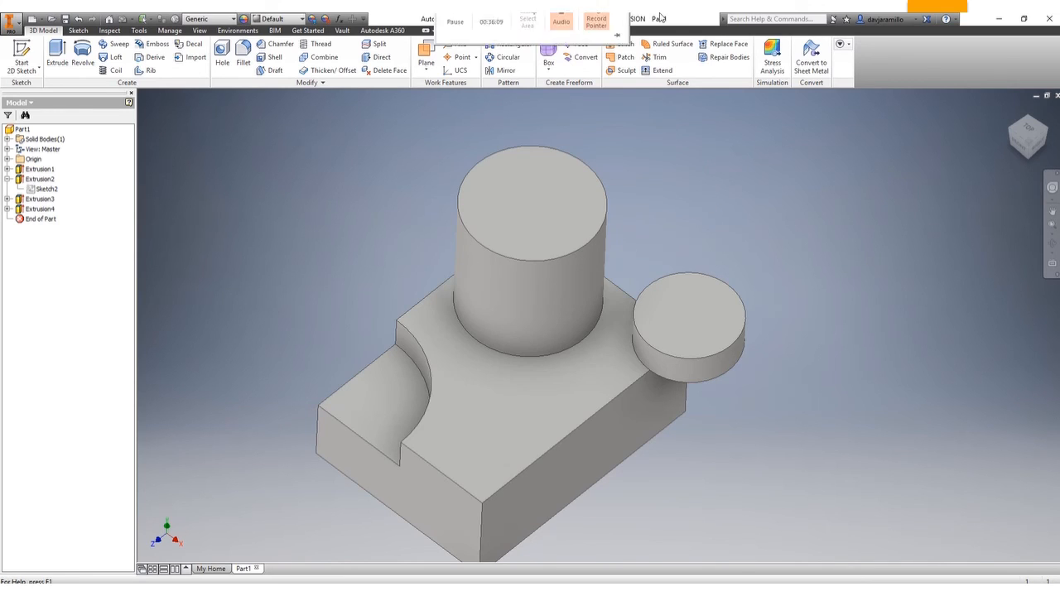